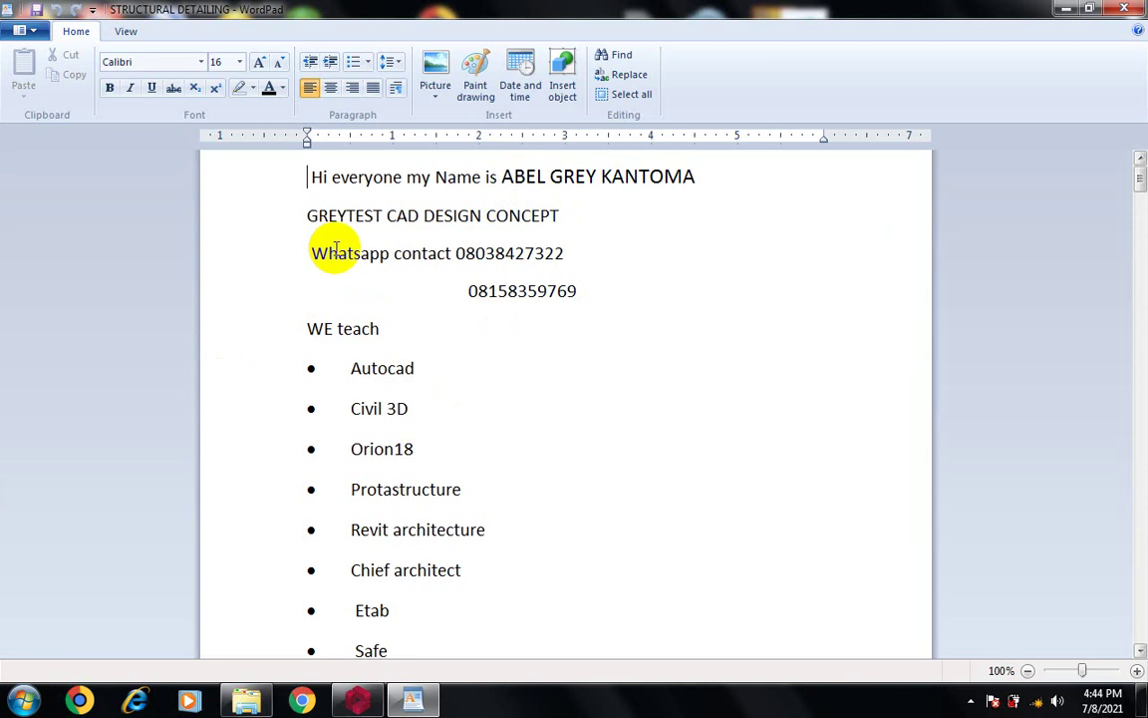
# - Place the cursor in the WordPad notes and scroll through the document
pyautogui.click(565, 255)
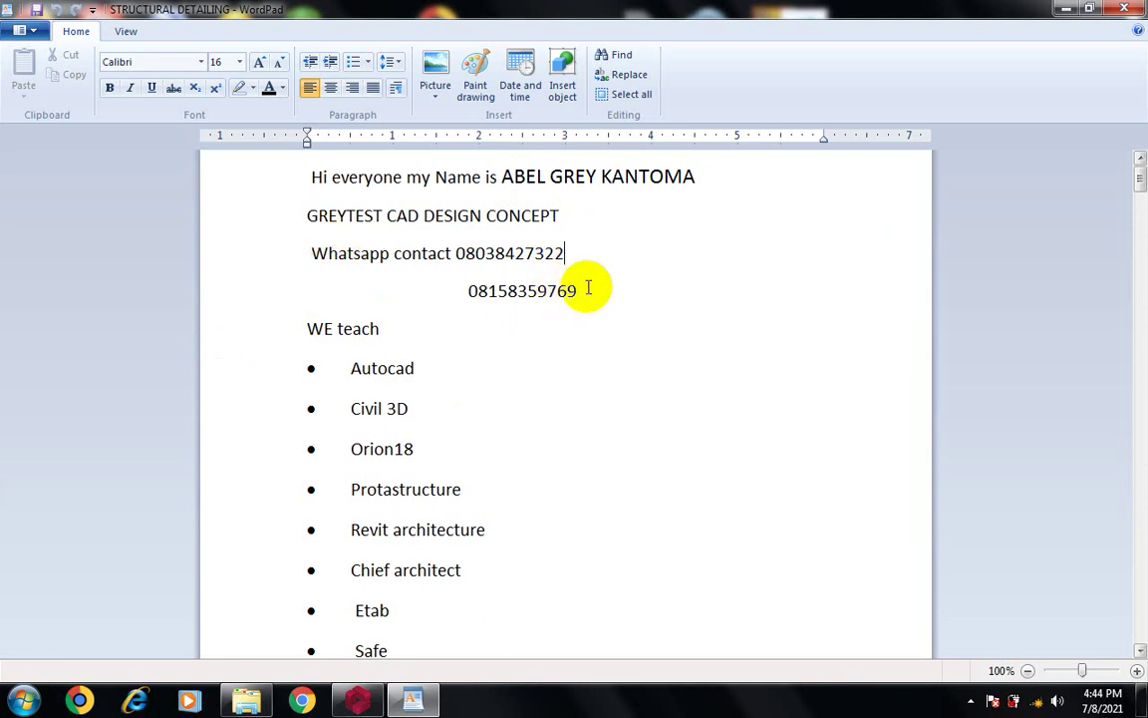
pyautogui.scroll(-2, 590, 290)
pyautogui.scroll(1, 531, 238)
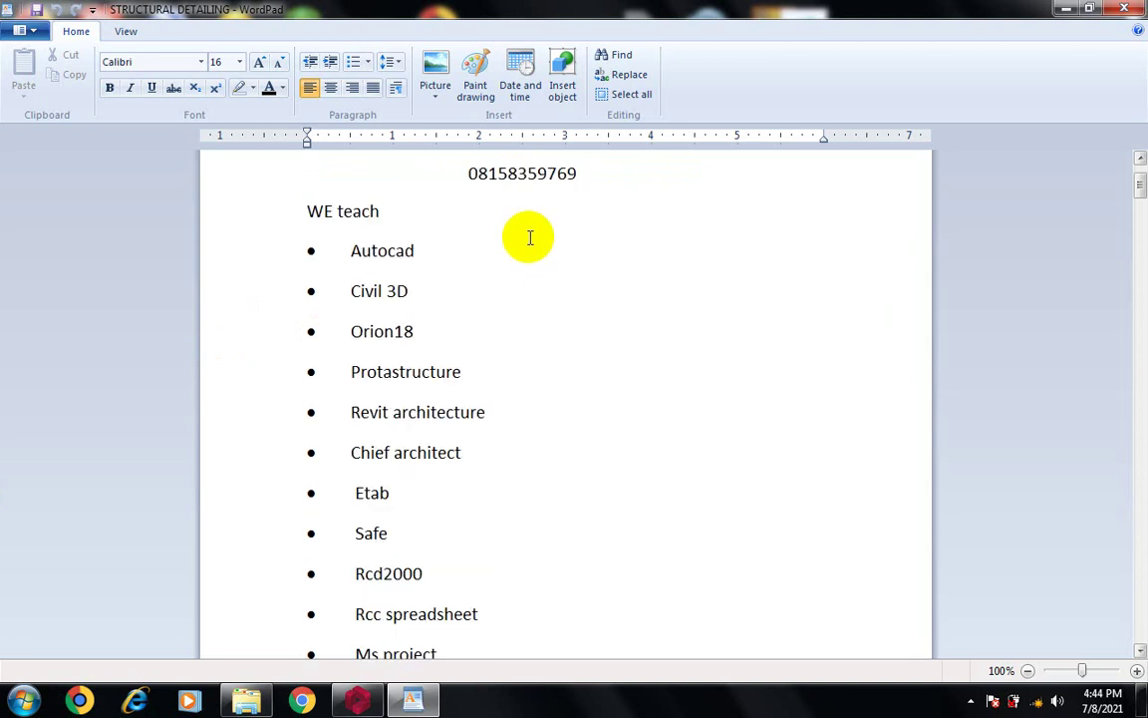
pyautogui.click(488, 248)
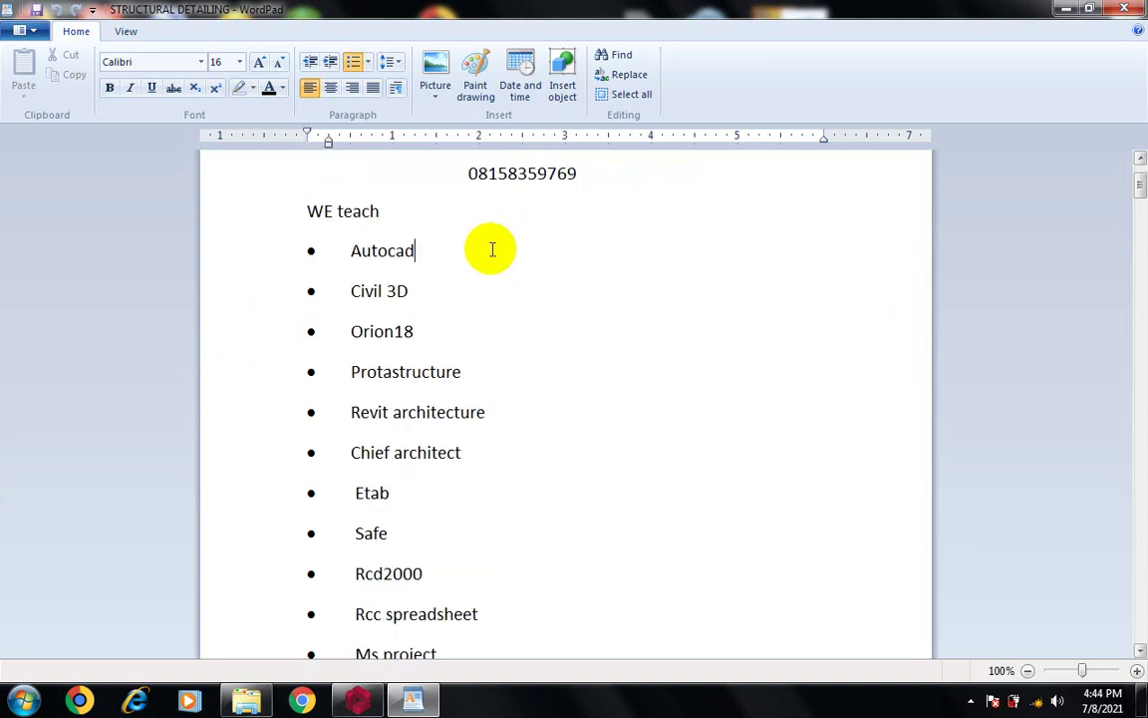
pyautogui.scroll(-2, 492, 253)
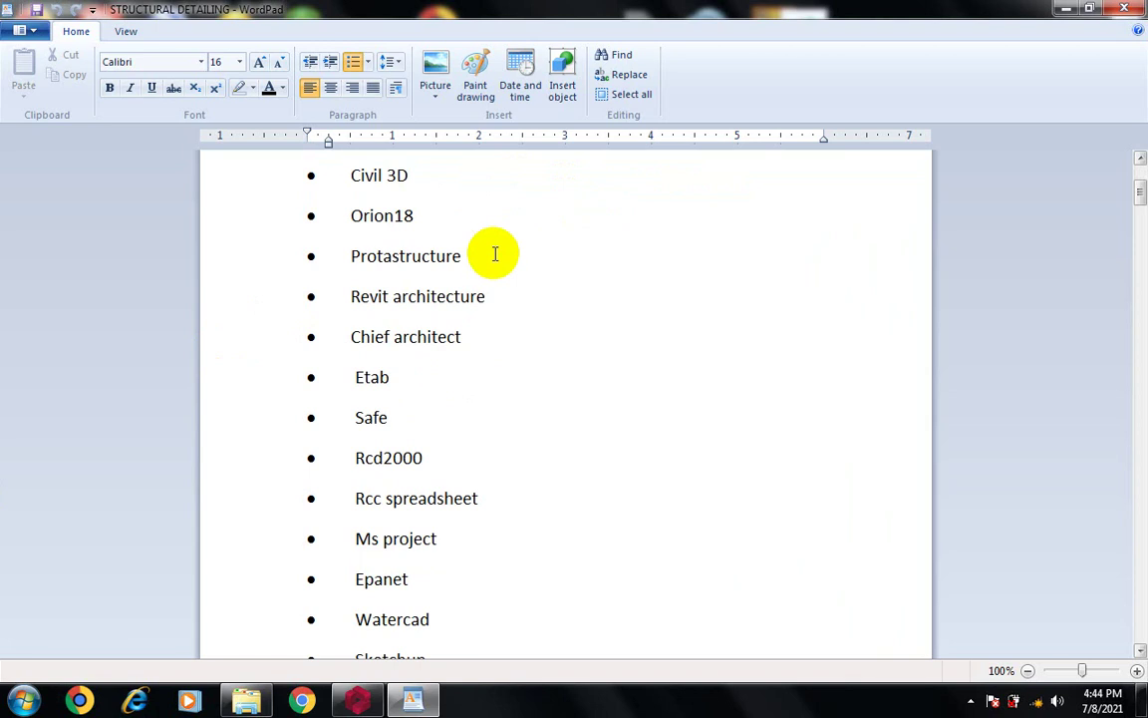
pyautogui.scroll(-2, 495, 259)
pyautogui.scroll(-2, 499, 328)
pyautogui.scroll(2, 508, 314)
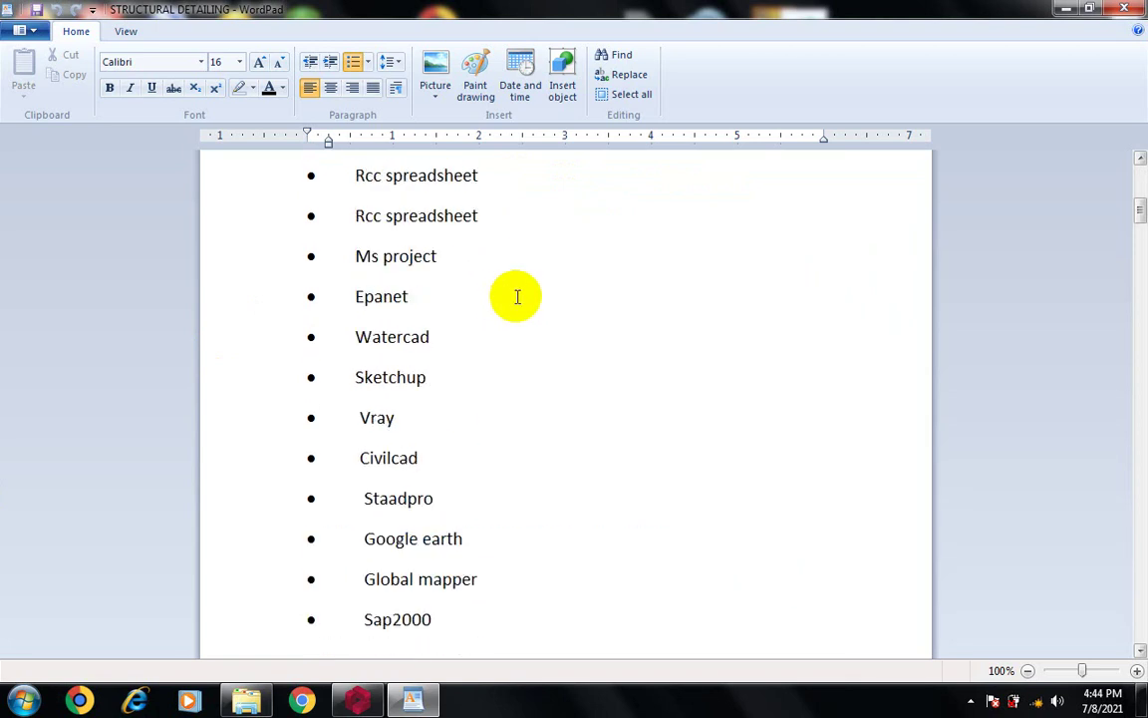
pyautogui.scroll(1, 517, 296)
pyautogui.scroll(3, 518, 297)
pyautogui.scroll(1, 518, 298)
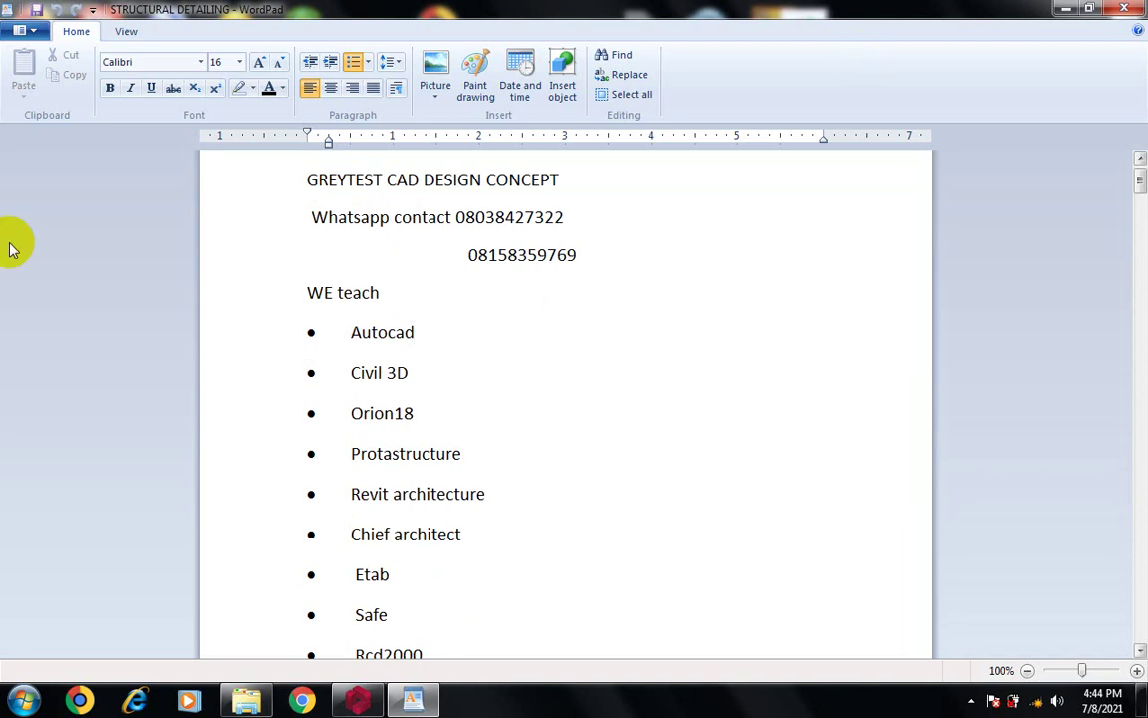
# - Minimize WordPad, bring up the ProtaStructure truss project, then minimize it to the desktop
pyautogui.click(1066, 12)
pyautogui.click(359, 702)
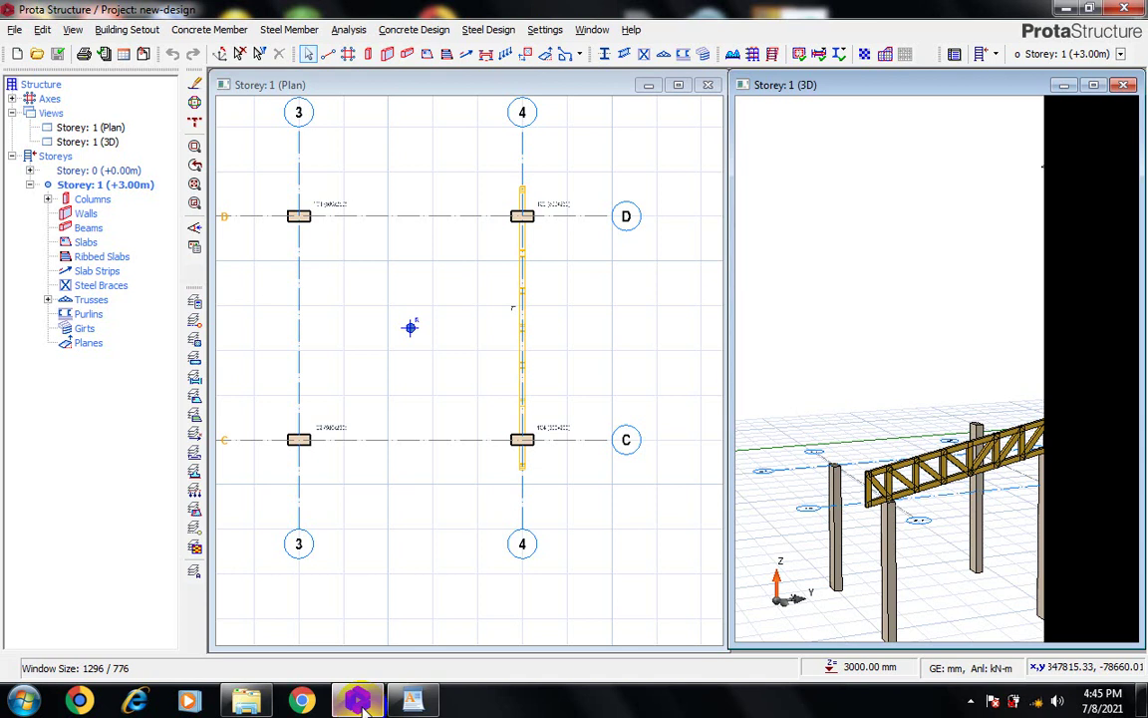
pyautogui.click(1066, 8)
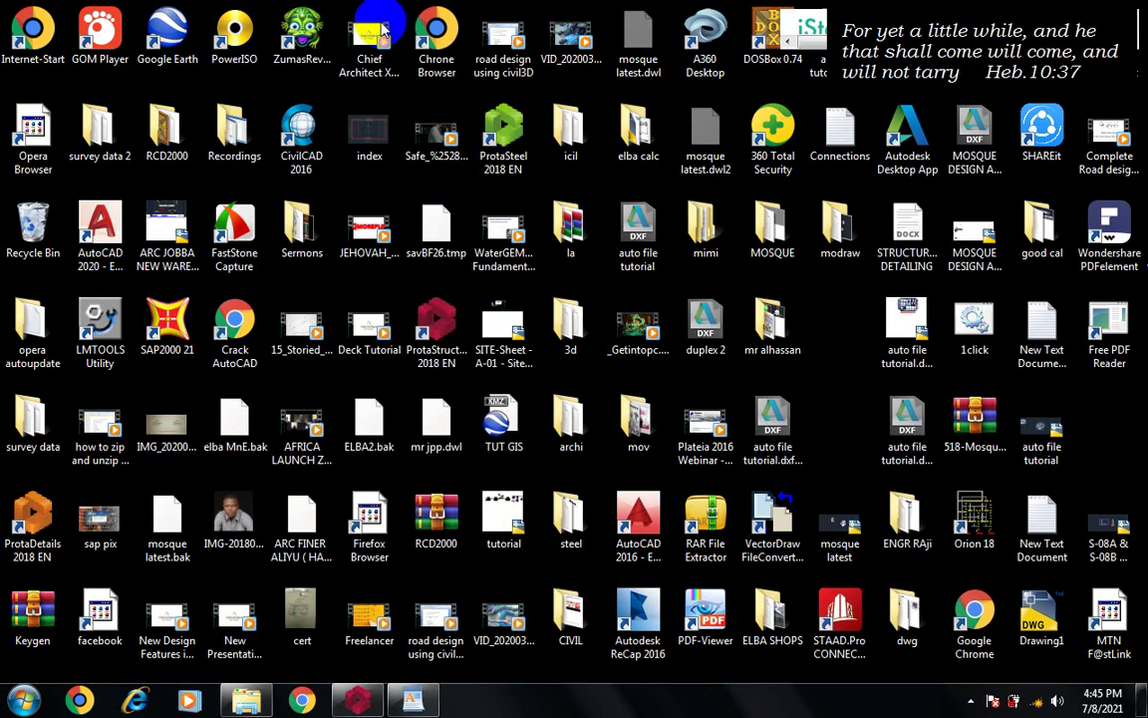
# - Extract the ProtaSteel+HotFix archive inside the la folder, replacing all existing files
pyautogui.click(32, 401)
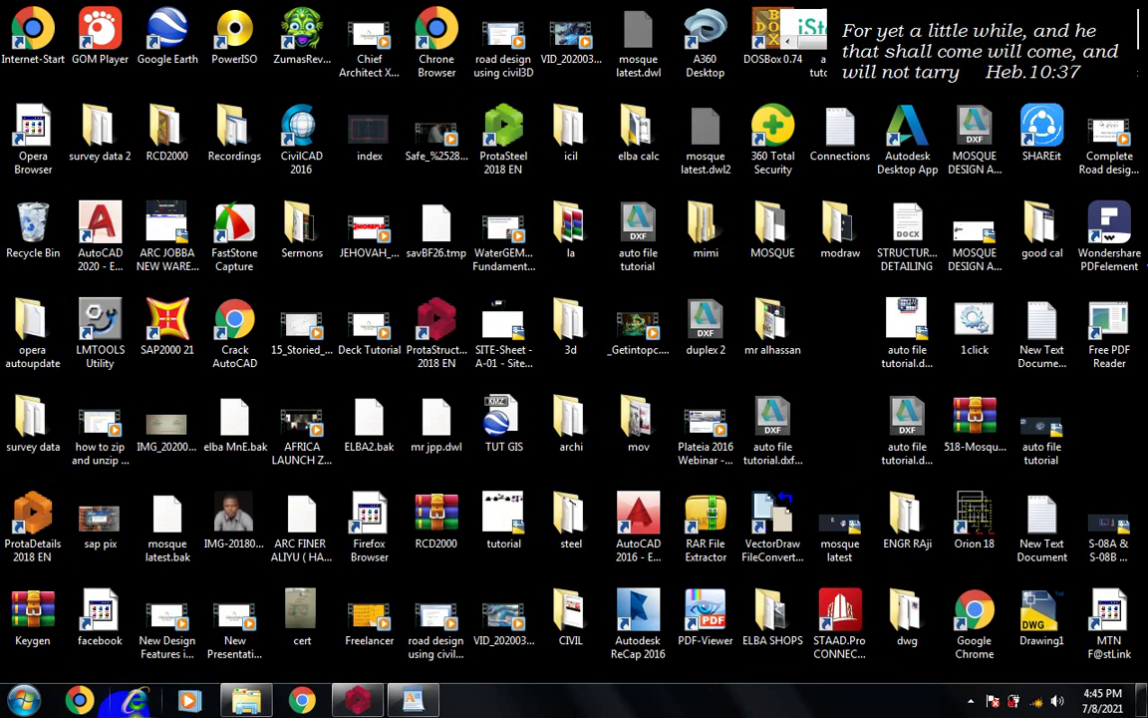
pyautogui.doubleClick(569, 275)
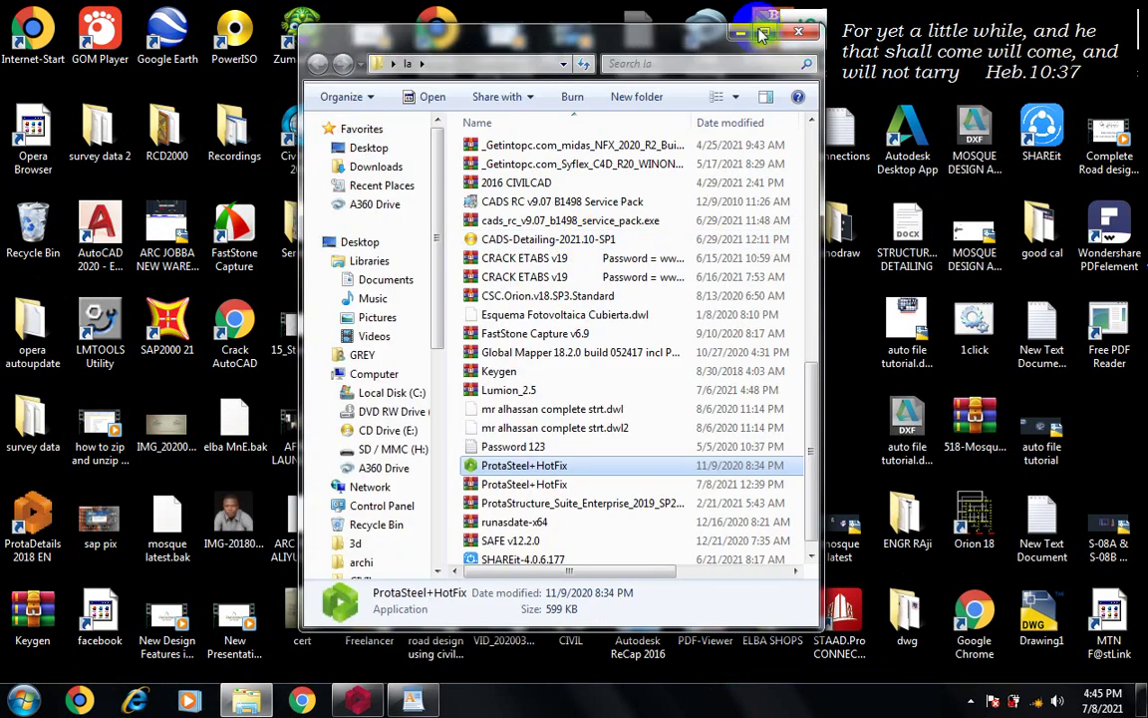
pyautogui.click(763, 35)
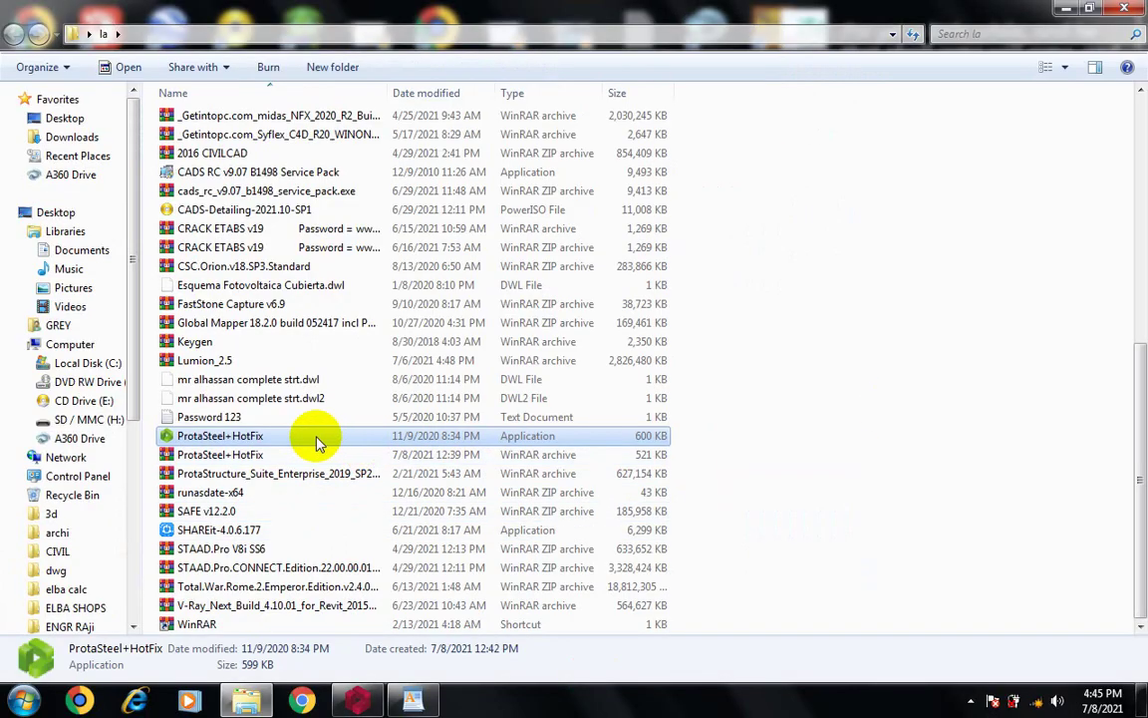
pyautogui.click(244, 458)
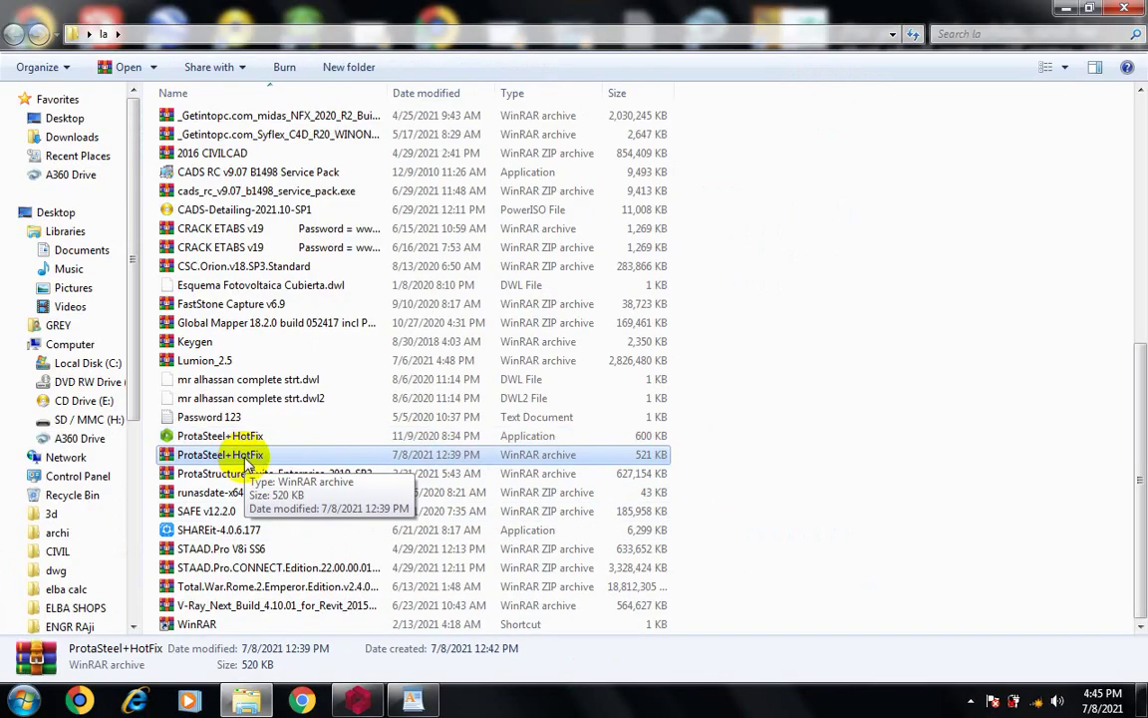
pyautogui.click(268, 457)
pyautogui.rightClick(269, 461)
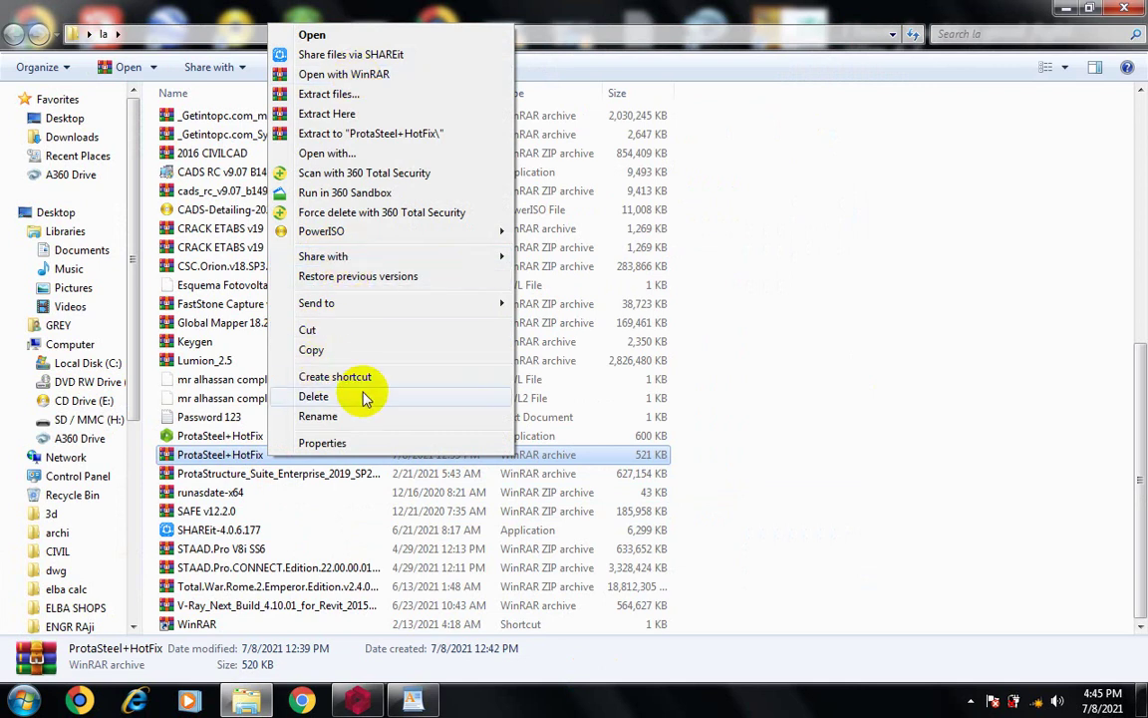
pyautogui.click(336, 116)
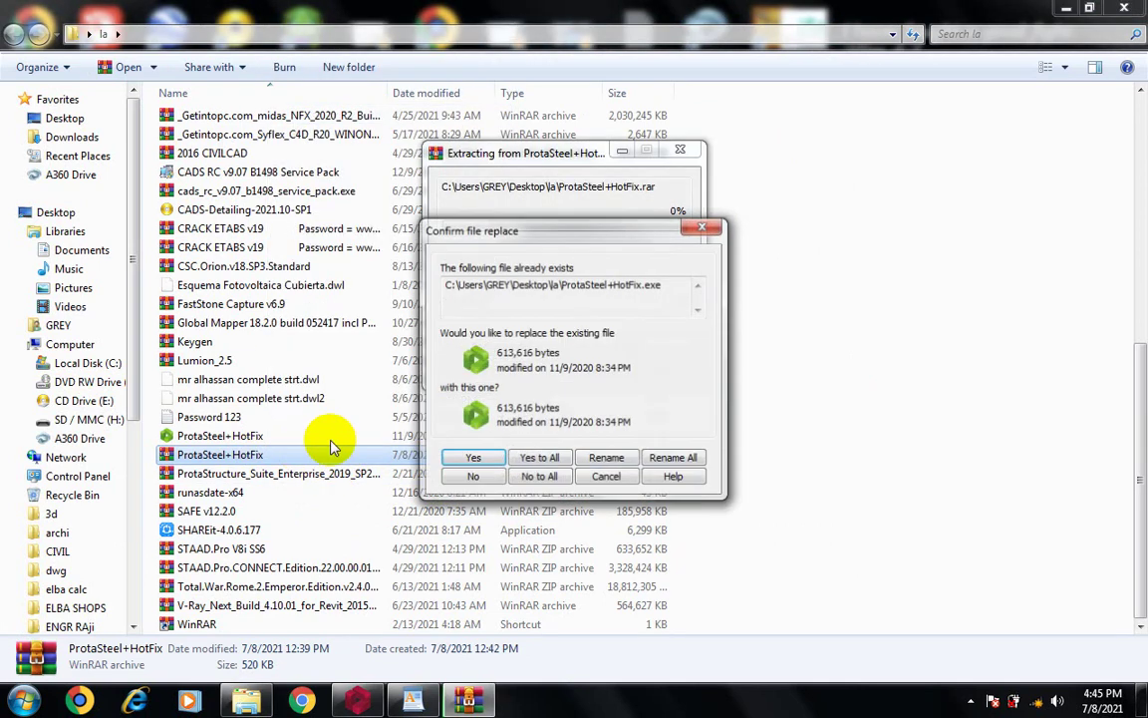
pyautogui.click(541, 464)
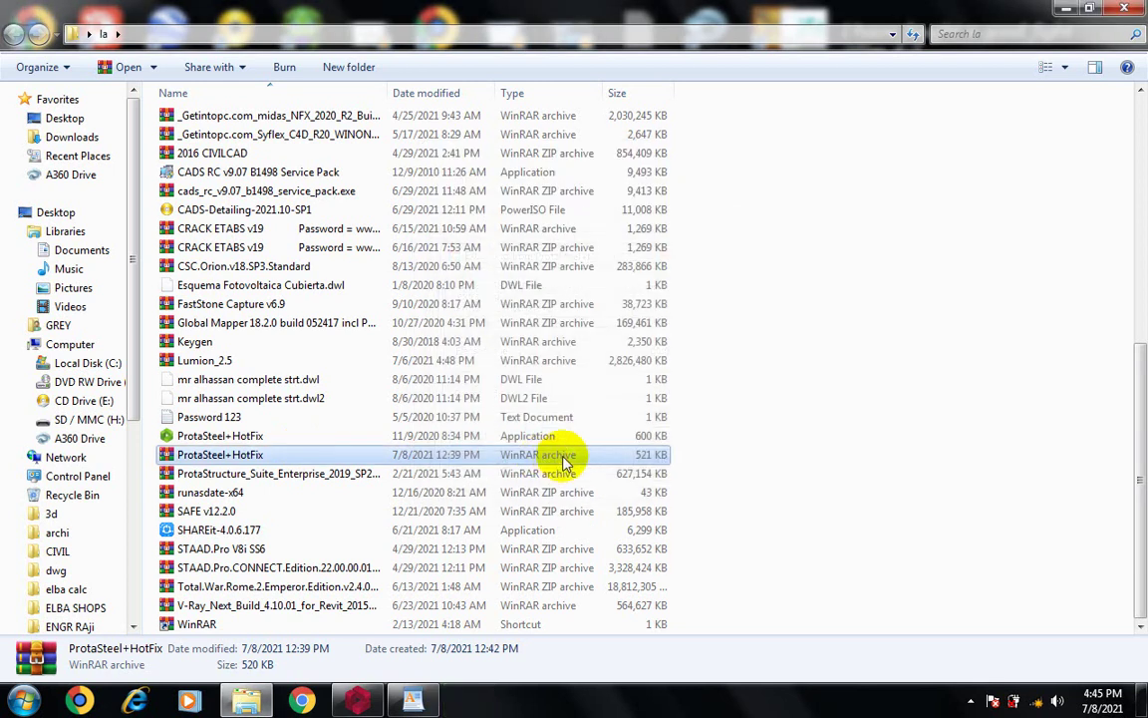
# - Copy the extracted ProtaSteel+HotFix application and close the la folder window
pyautogui.click(267, 438)
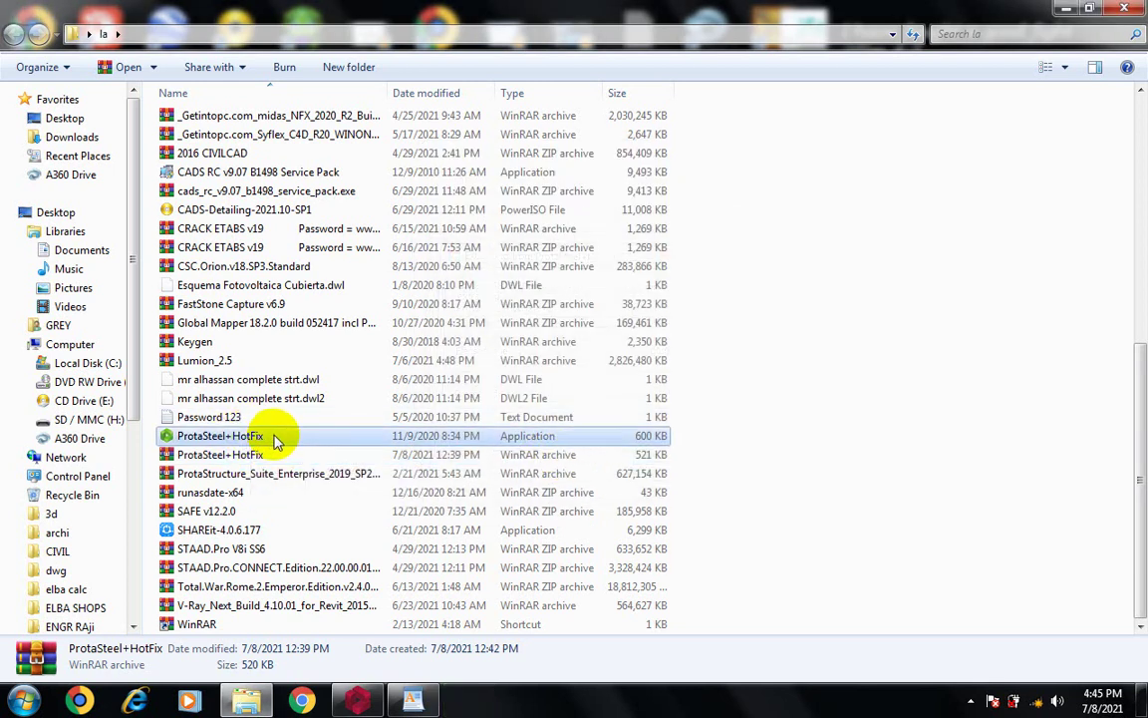
pyautogui.rightClick(221, 438)
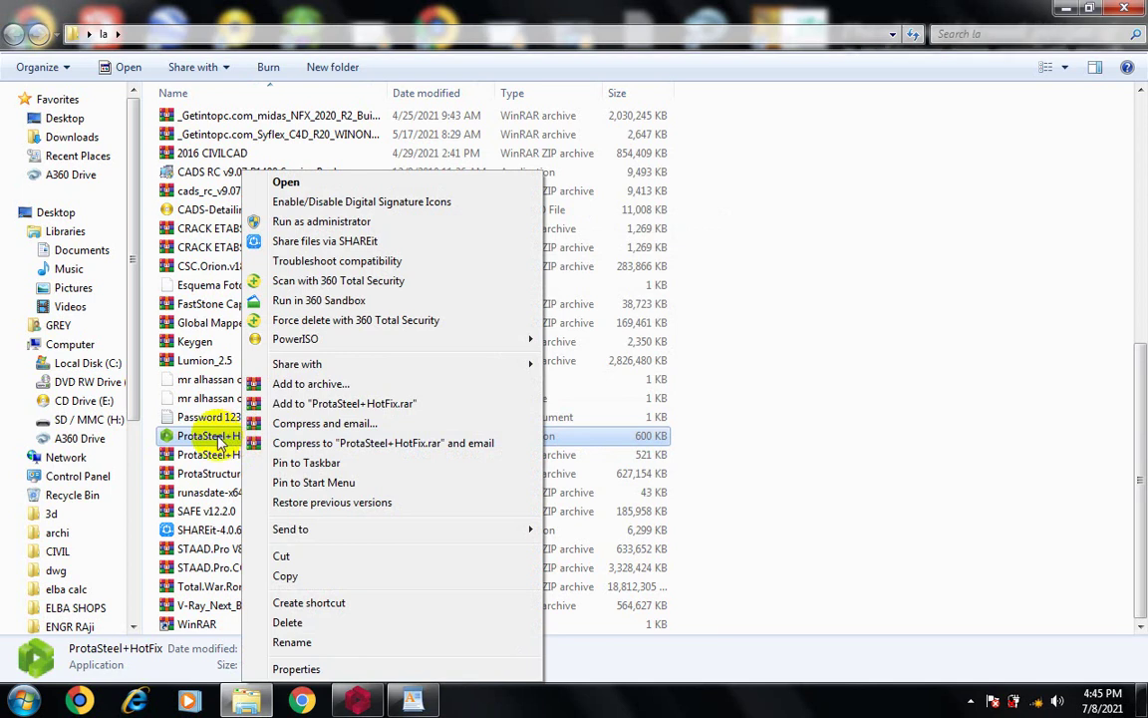
pyautogui.click(216, 437)
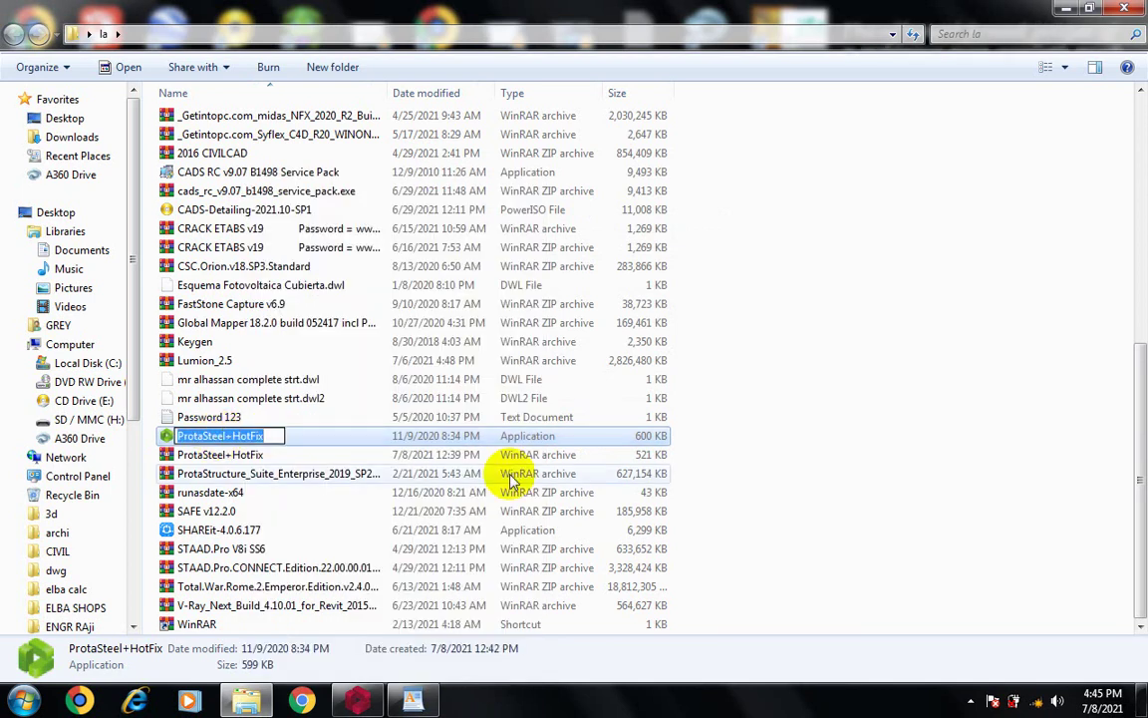
pyautogui.press('Escape')
pyautogui.rightClick(351, 441)
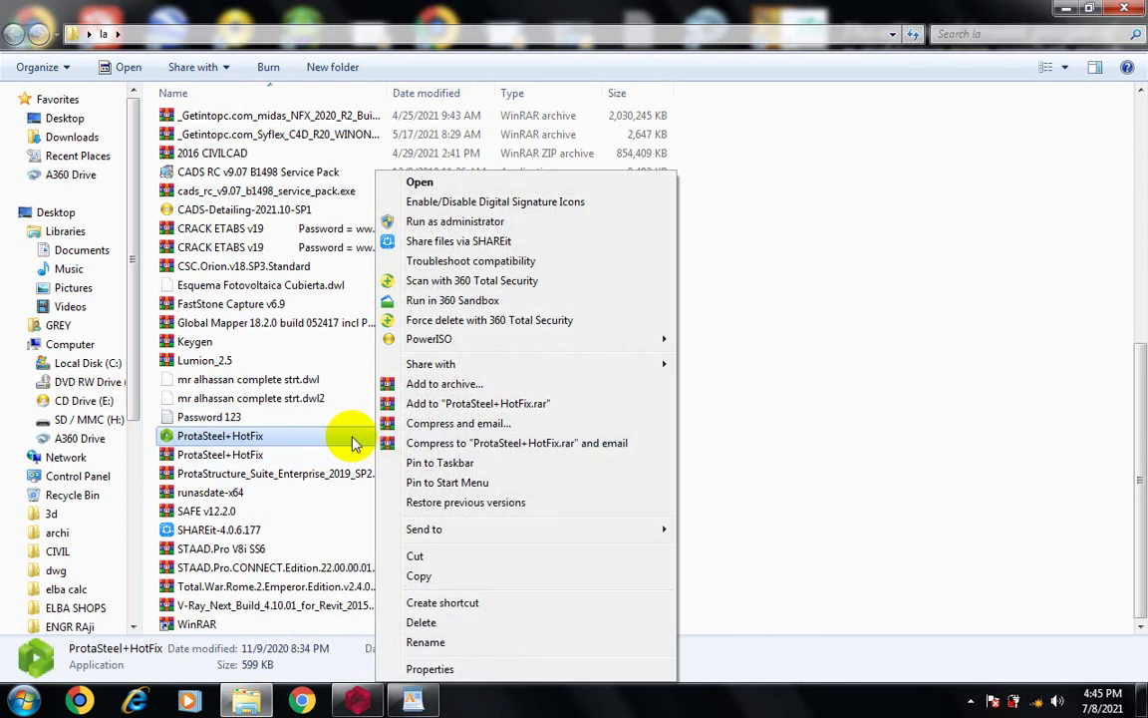
pyautogui.press('Escape')
pyautogui.rightClick(349, 442)
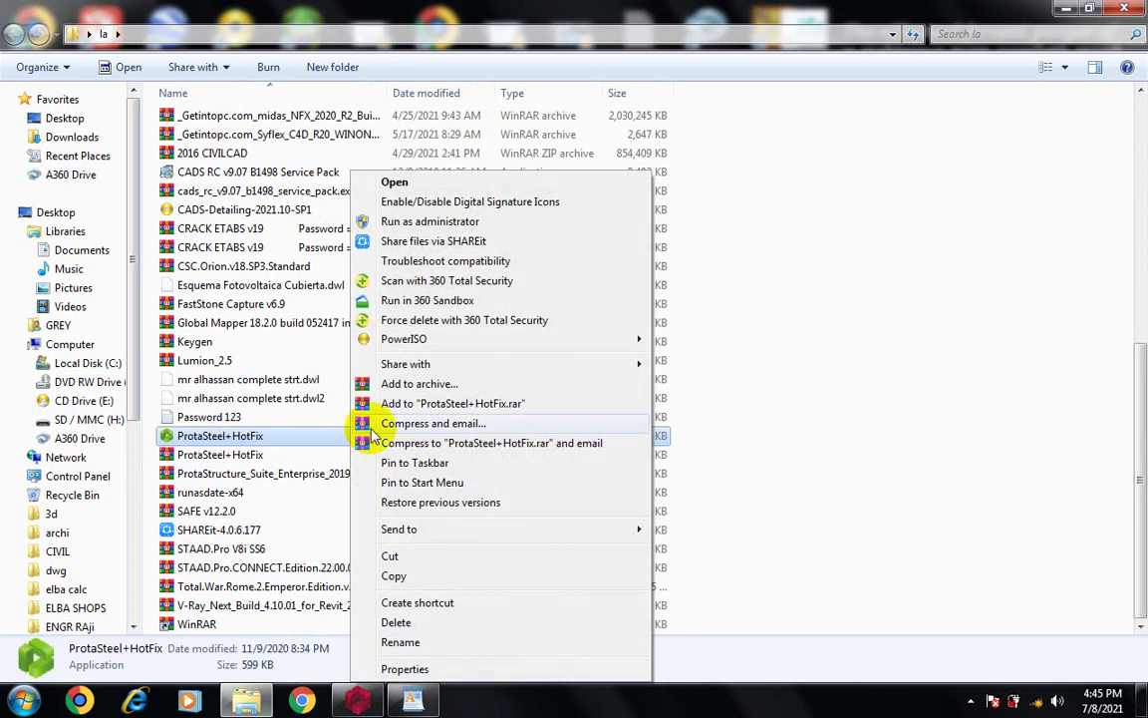
pyautogui.click(395, 577)
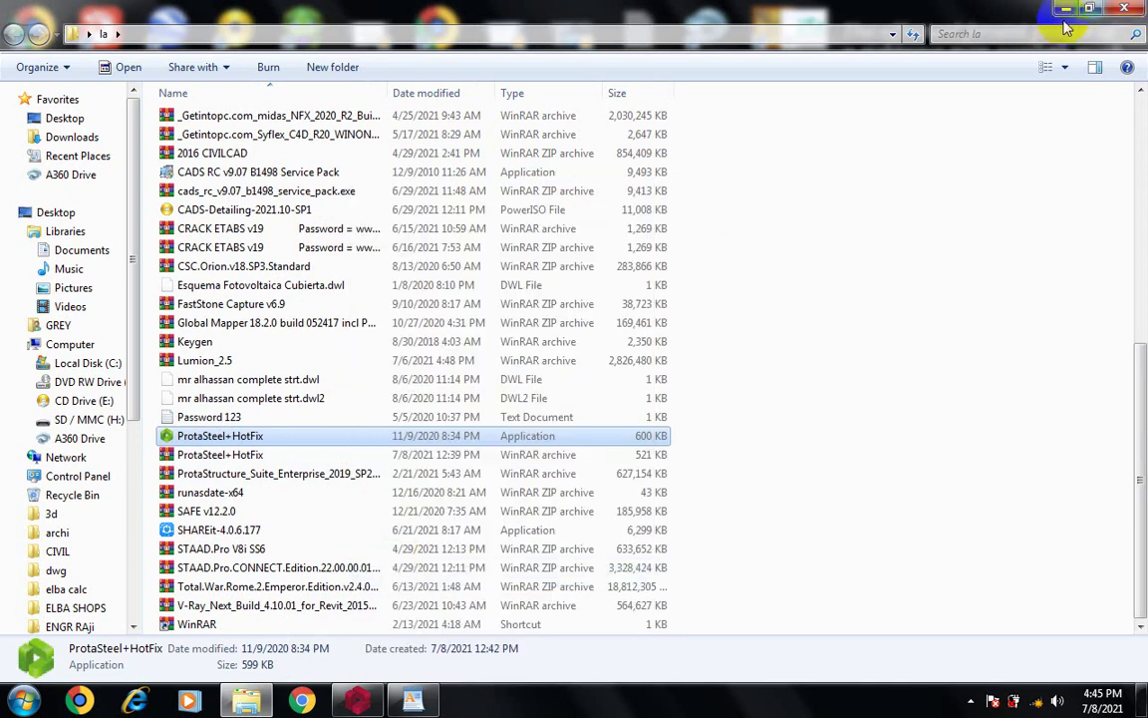
pyautogui.click(1129, 8)
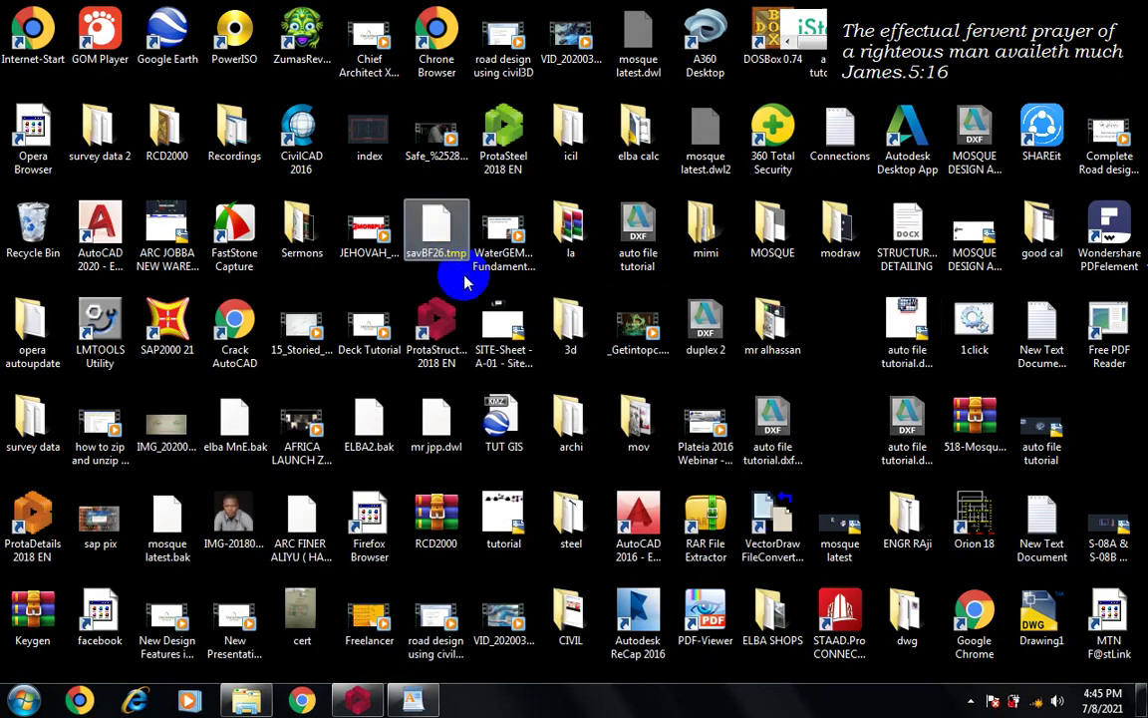
# - Create a new desktop folder named 'prota fix'
pyautogui.rightClick(831, 329)
pyautogui.moveTo(871, 501)
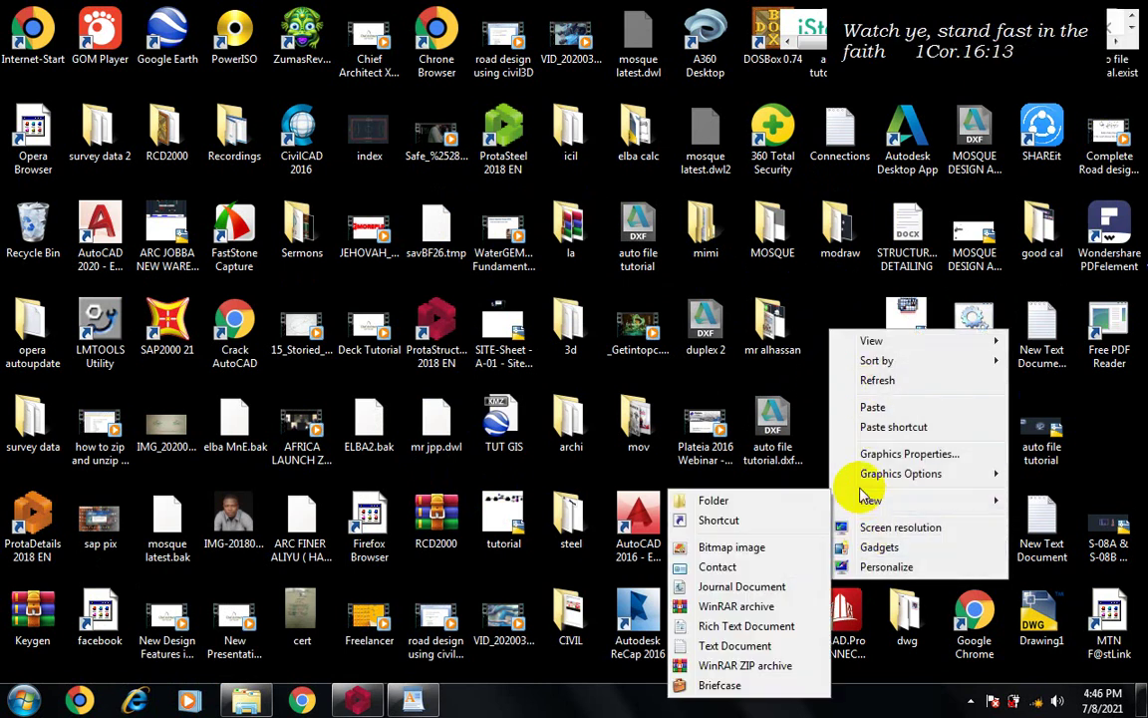
pyautogui.click(743, 501)
pyautogui.write('prota fi')
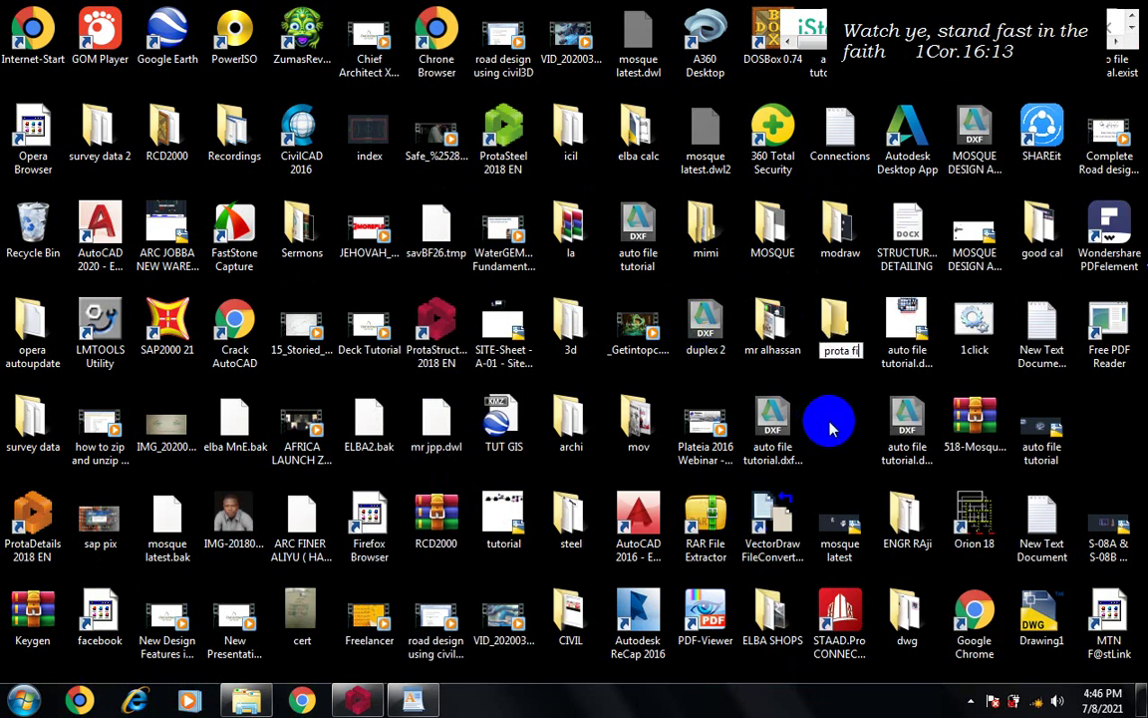
pyautogui.write('x')
pyautogui.press('Return')
# - Paste the ProtaSteel+HotFix application into 'prota fix' and open the folder
pyautogui.rightClick(840, 329)
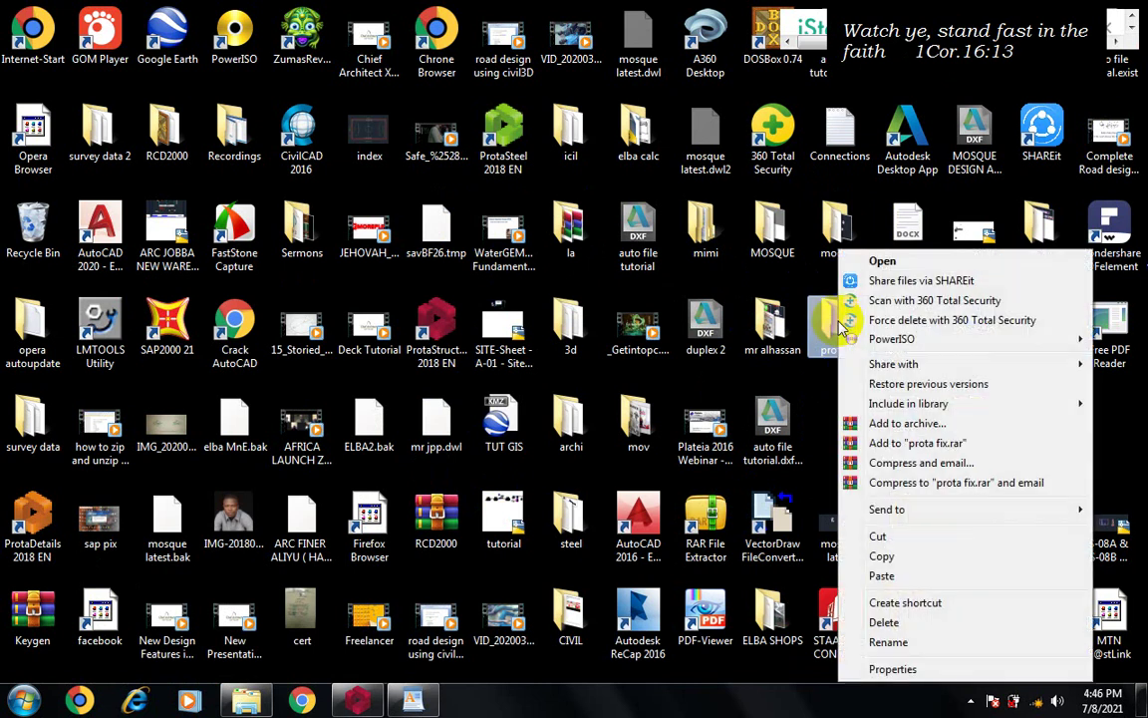
pyautogui.click(947, 575)
pyautogui.click(845, 324)
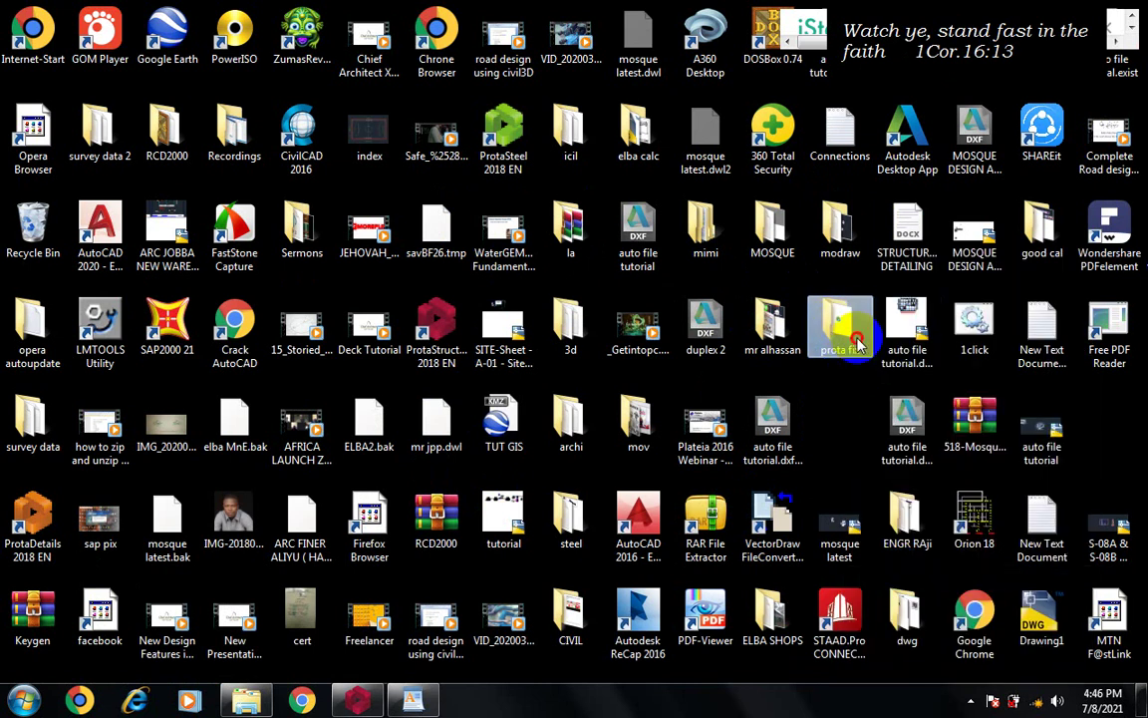
pyautogui.doubleClick(855, 341)
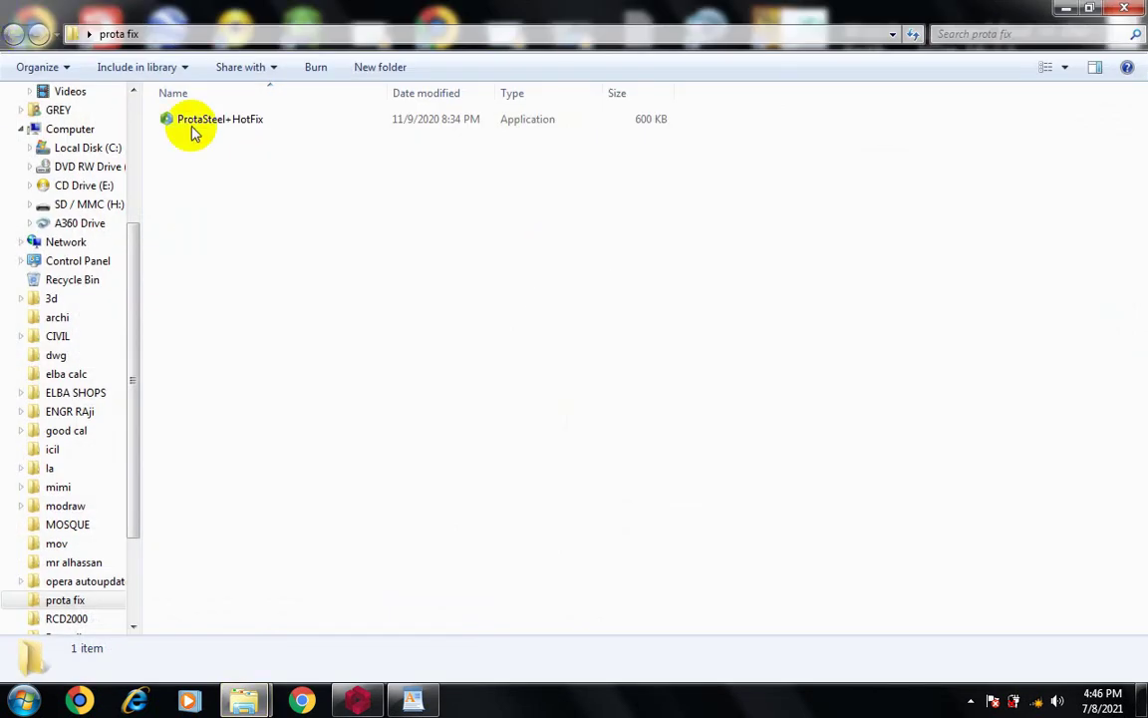
# - Run ProtaSteel+HotFix as administrator, accept the license and complete the bugfix install
pyautogui.click(286, 127)
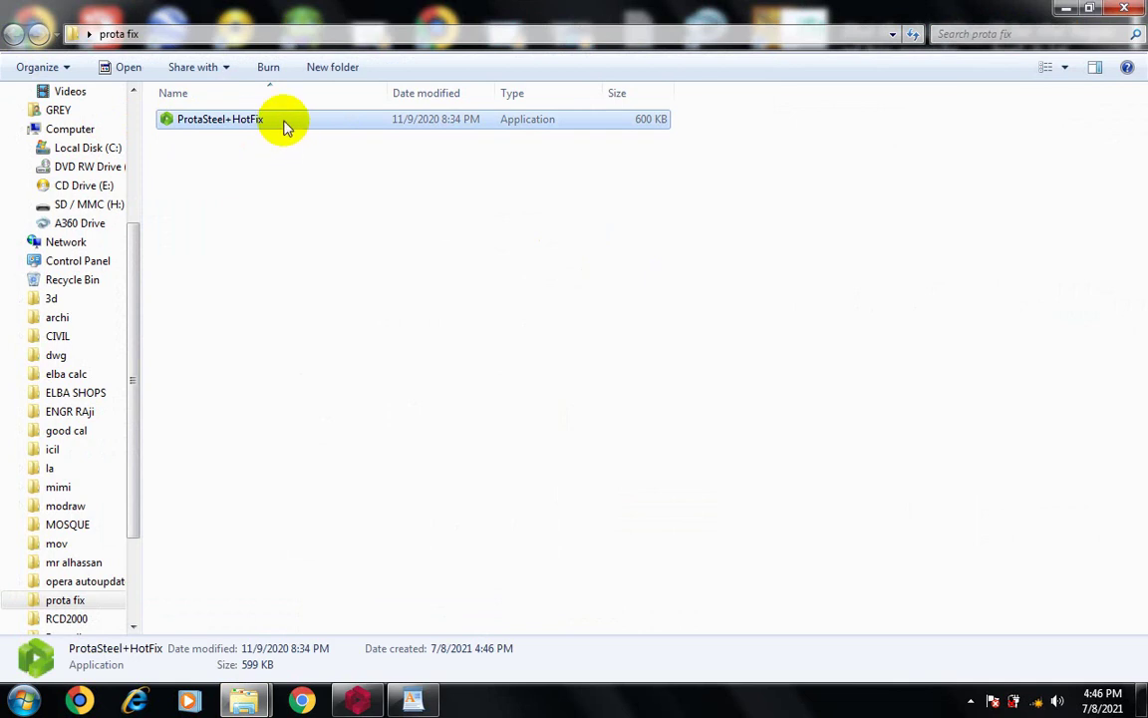
pyautogui.rightClick(286, 127)
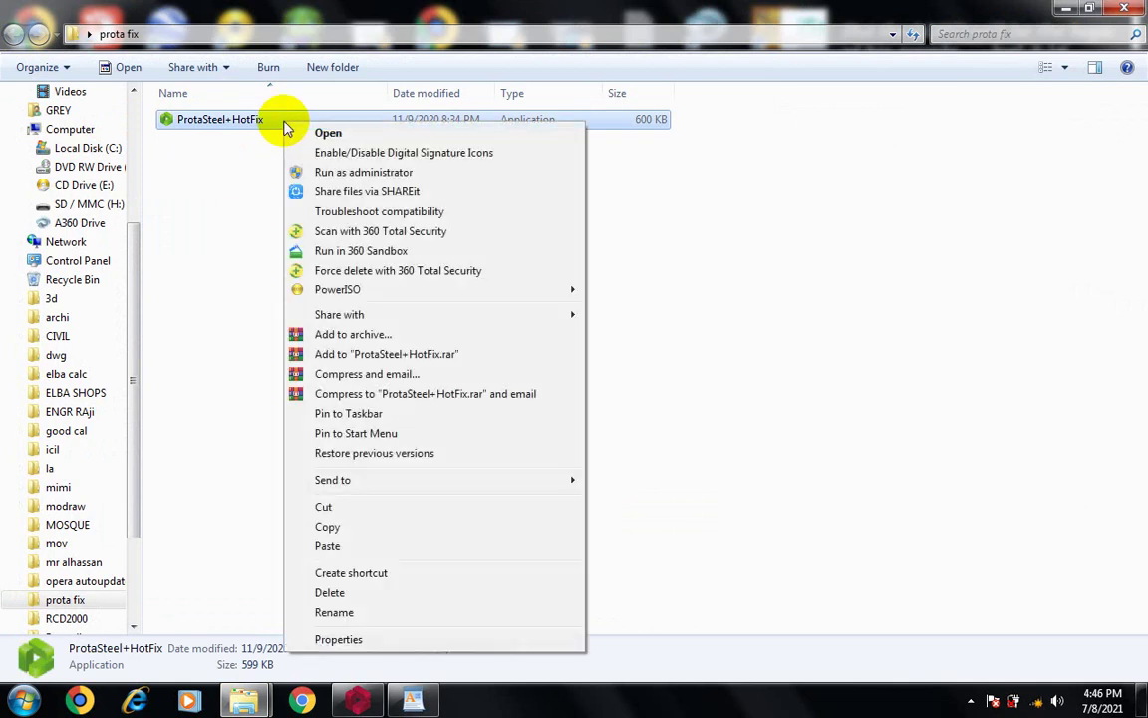
pyautogui.click(333, 171)
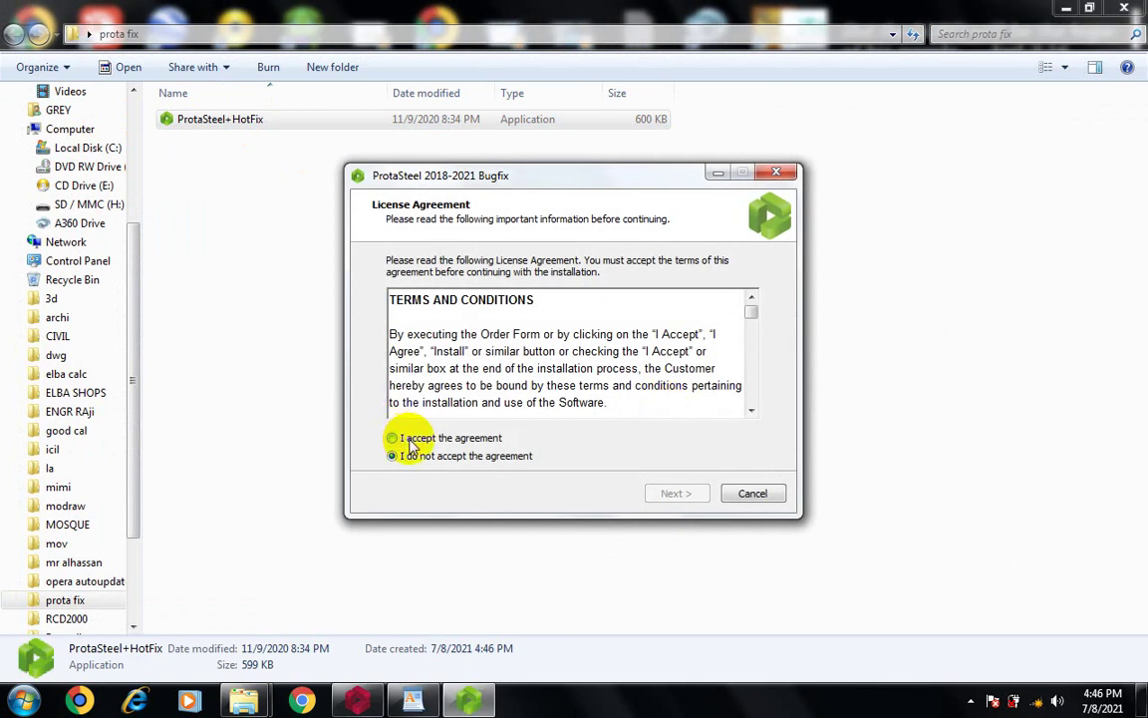
pyautogui.click(410, 439)
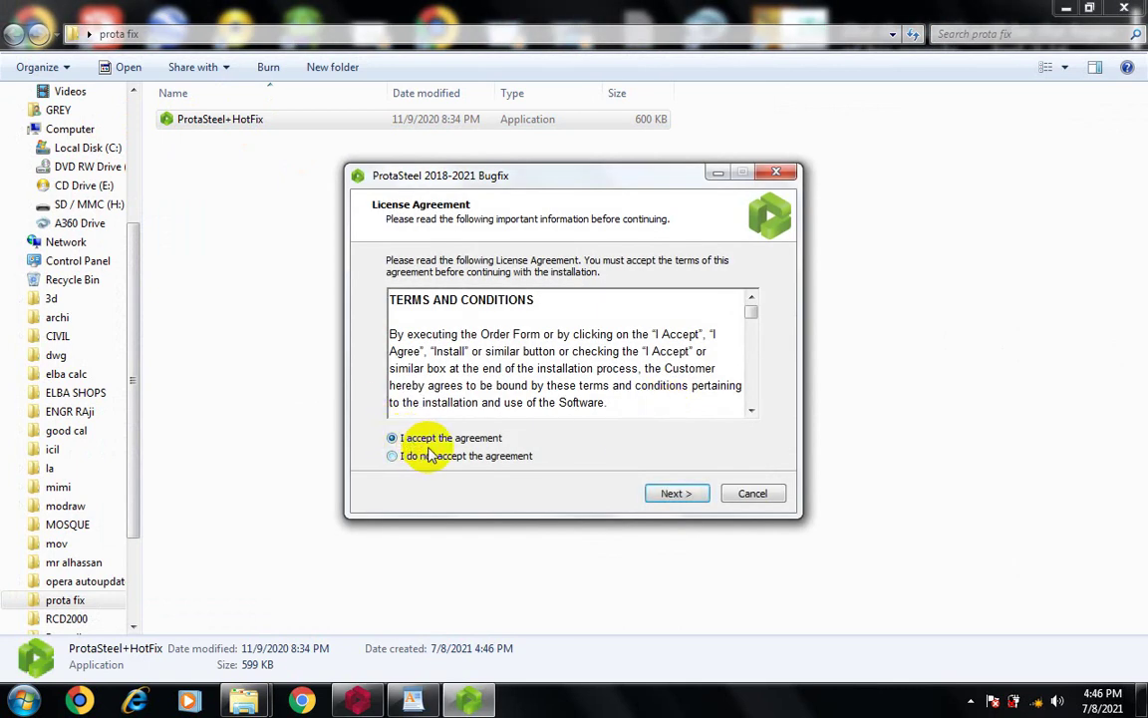
pyautogui.click(678, 495)
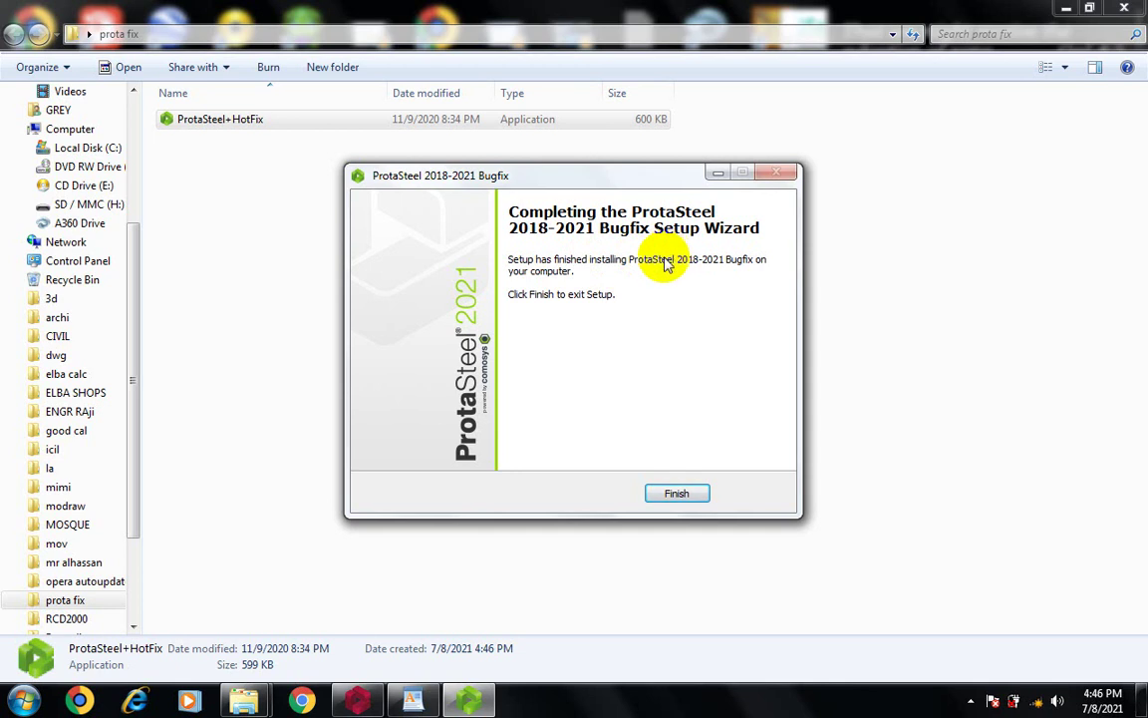
pyautogui.click(675, 496)
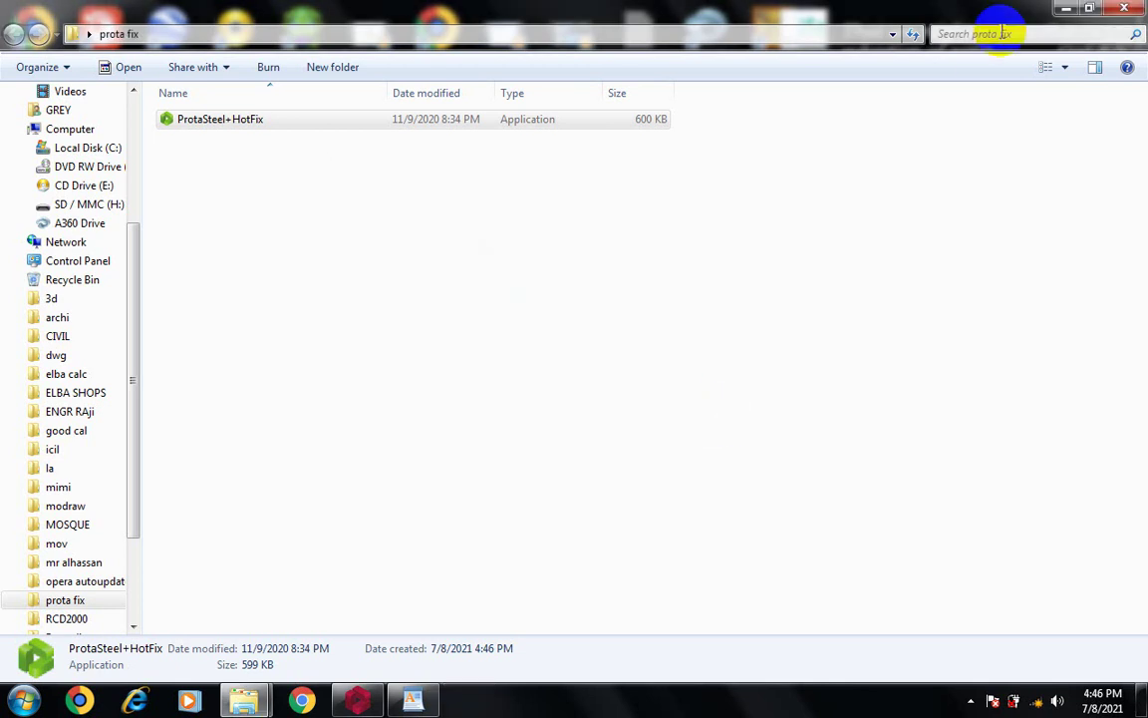
# - Restore the ProtaStructure truss project, orbit it front-on, then load it into ProtaSteel
pyautogui.click(1062, 12)
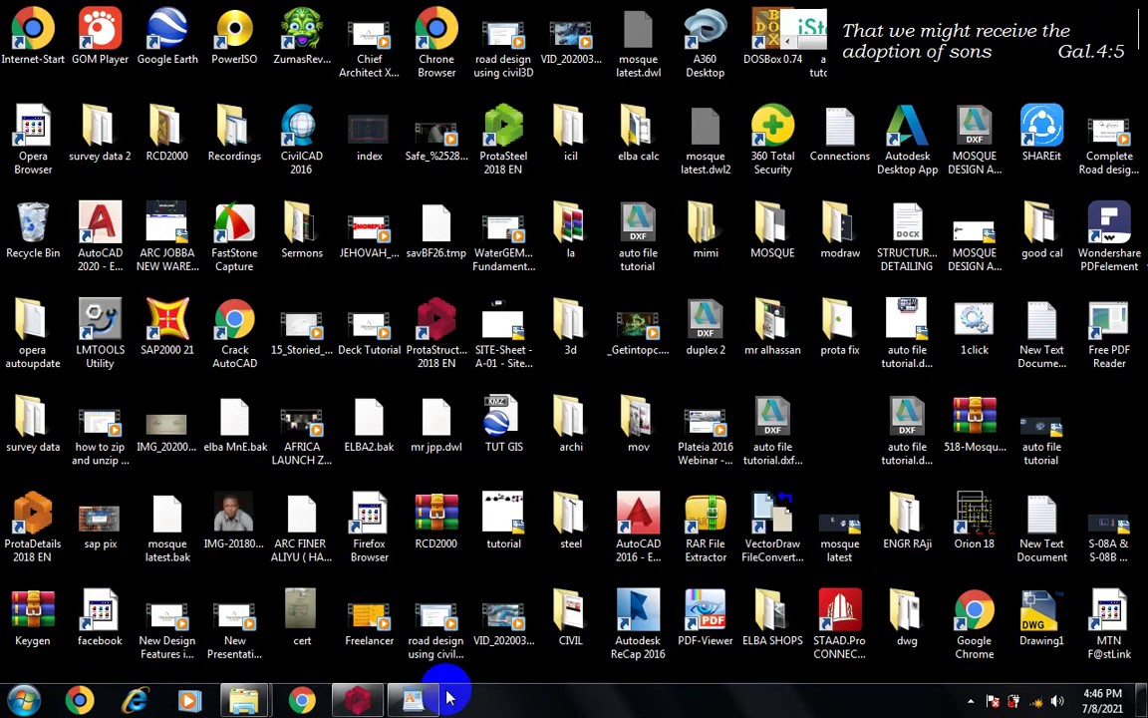
pyautogui.click(396, 630)
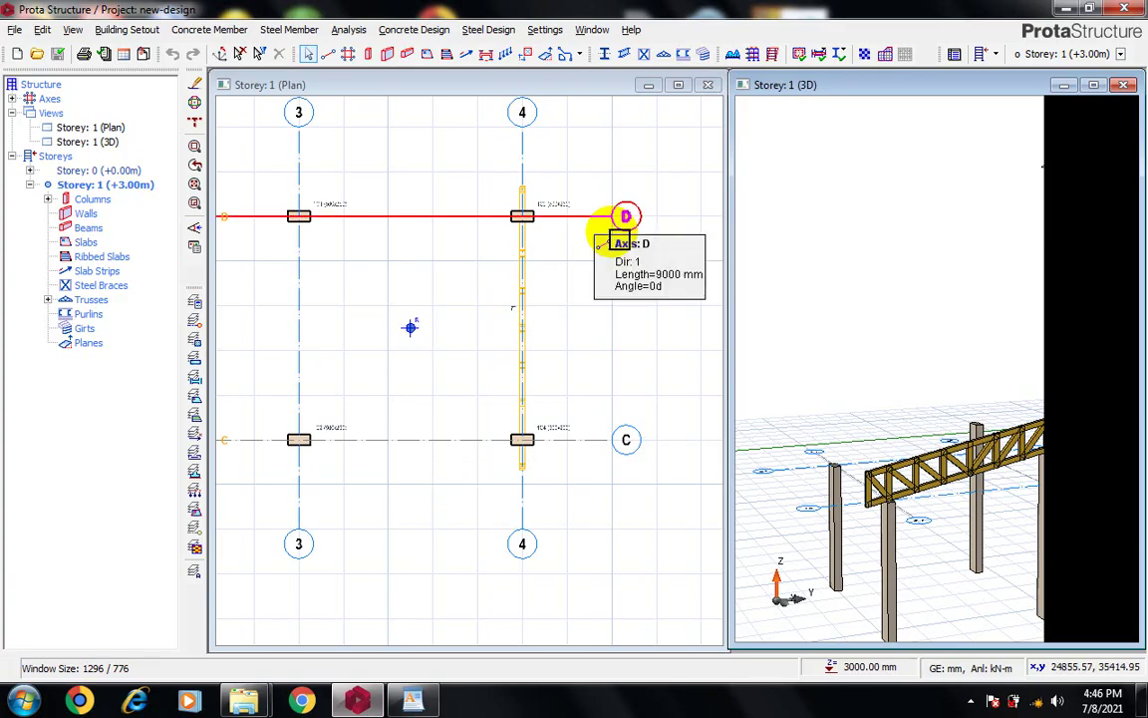
pyautogui.scroll(-3, 881, 386)
pyautogui.scroll(-2, 754, 323)
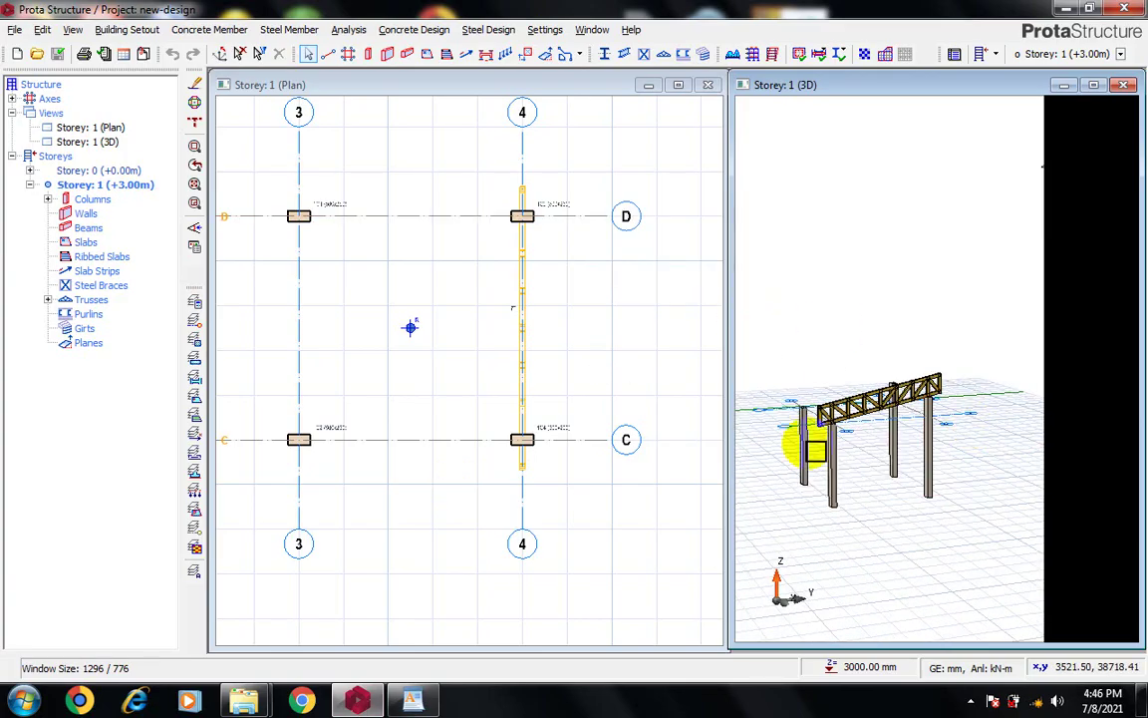
pyautogui.scroll(3, 815, 441)
pyautogui.scroll(3, 915, 367)
pyautogui.moveTo(768, 423); pyautogui.dragTo(838, 404)
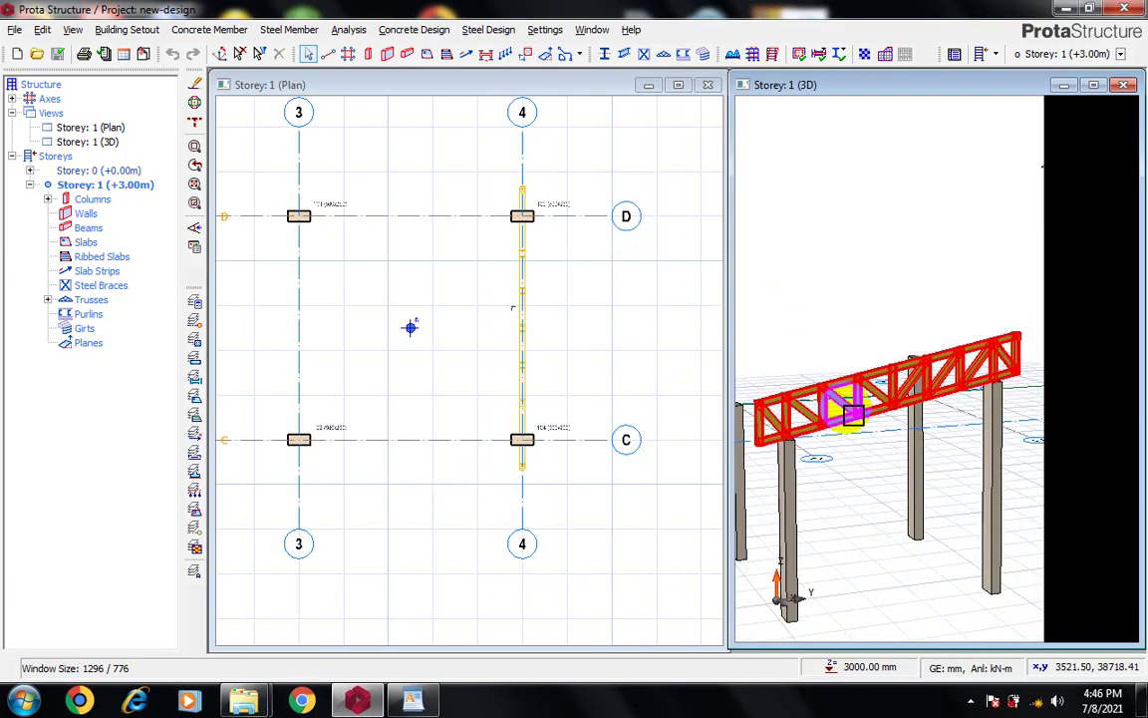
pyautogui.scroll(2, 1020, 338)
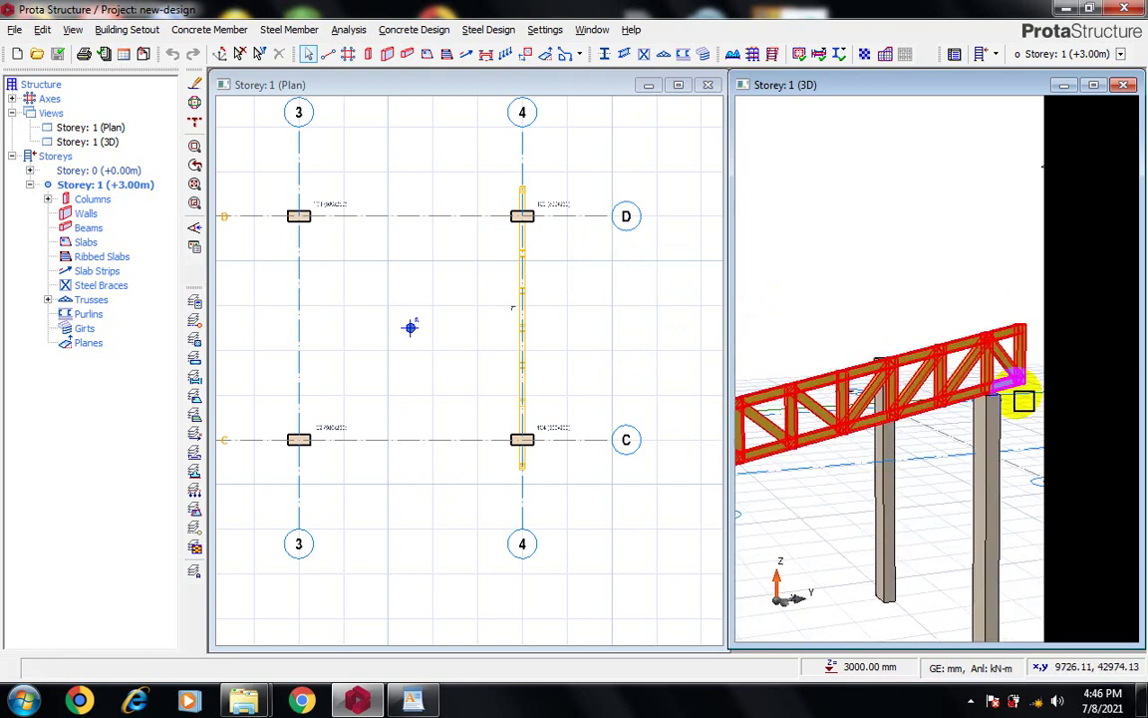
pyautogui.scroll(-2, 1020, 321)
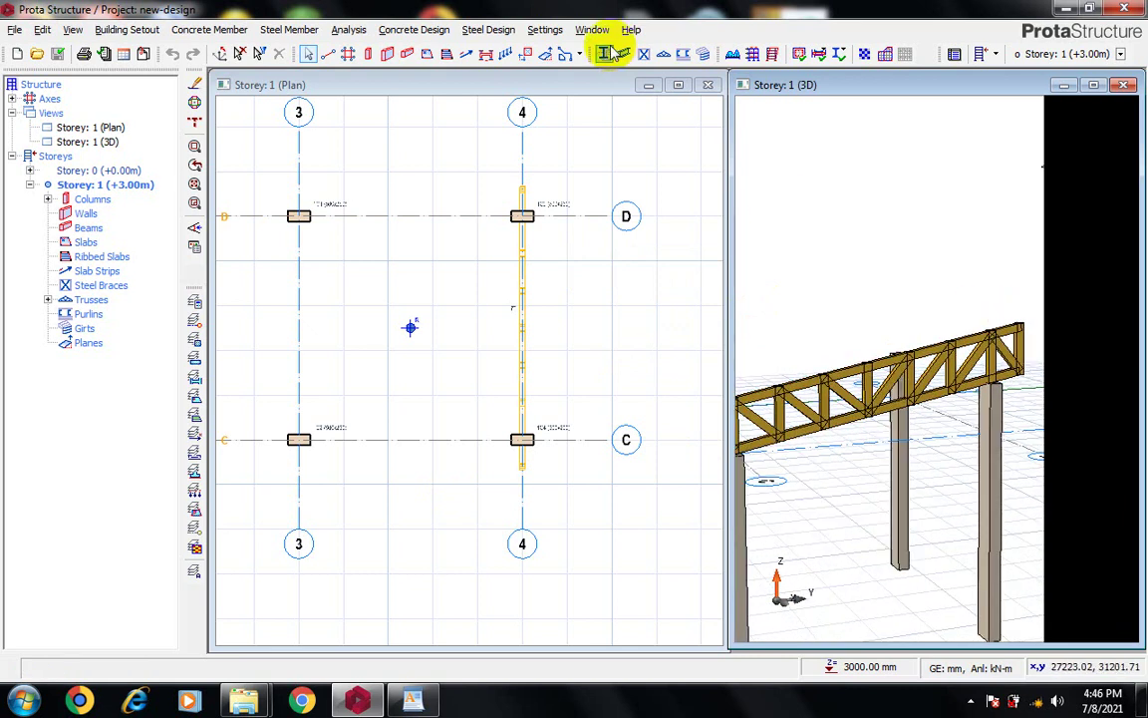
pyautogui.click(487, 30)
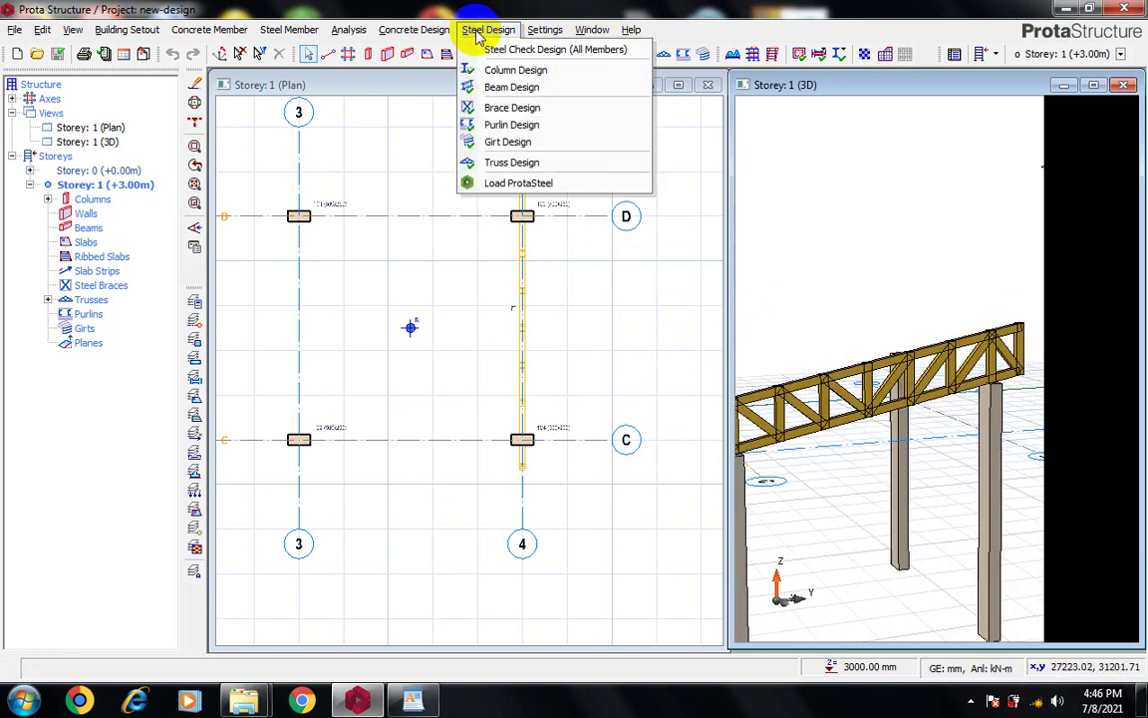
pyautogui.click(491, 188)
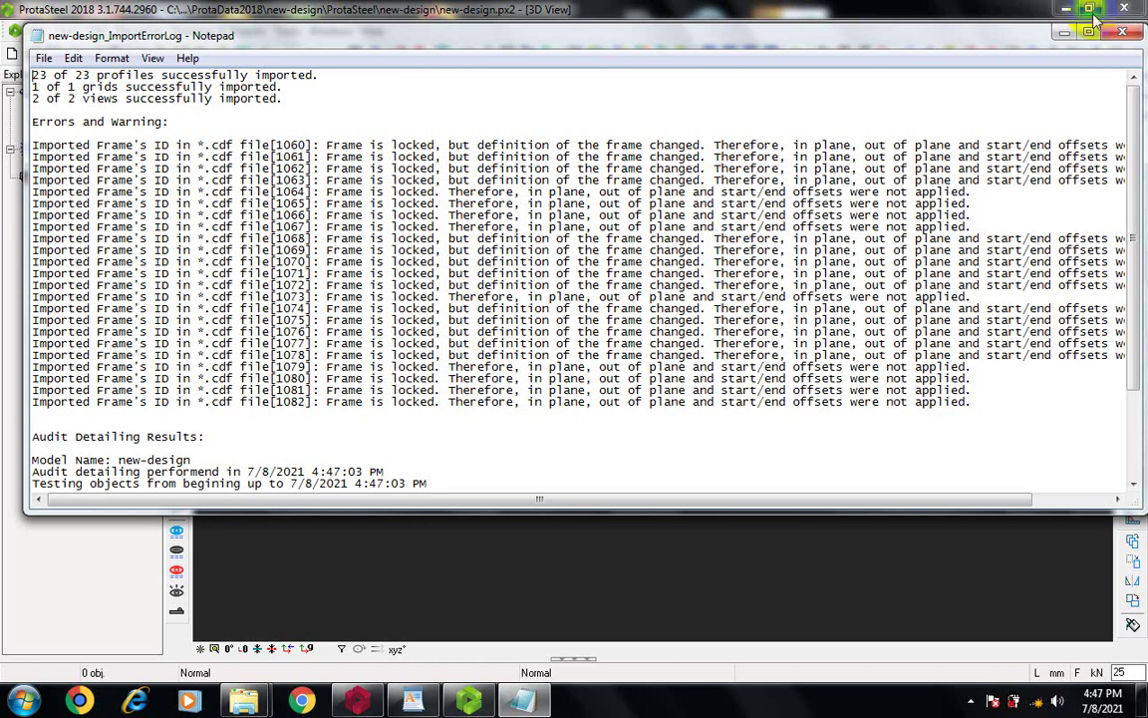
# - Close the ImportErrorLog in Notepad once the model import finishes
pyautogui.click(1123, 32)
# - Orbit and zoom the 3D View until the truss and columns fill the viewport
pyautogui.click(717, 356)
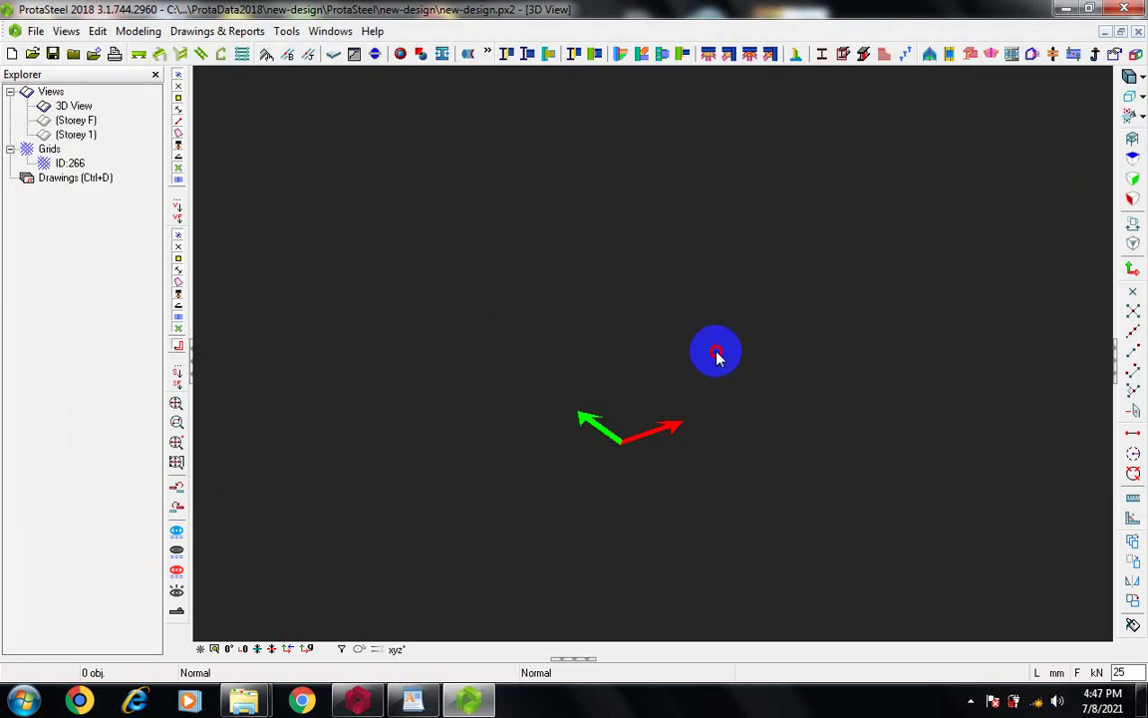
pyautogui.moveTo(716, 361)
pyautogui.mouseDown()
pyautogui.moveTo(595, 380)
pyautogui.moveTo(600, 402)
pyautogui.moveTo(628, 390)
pyautogui.moveTo(635, 398)
pyautogui.mouseUp()
pyautogui.scroll(2, 615, 295)
pyautogui.scroll(3, 628, 313)
pyautogui.scroll(3, 628, 313)
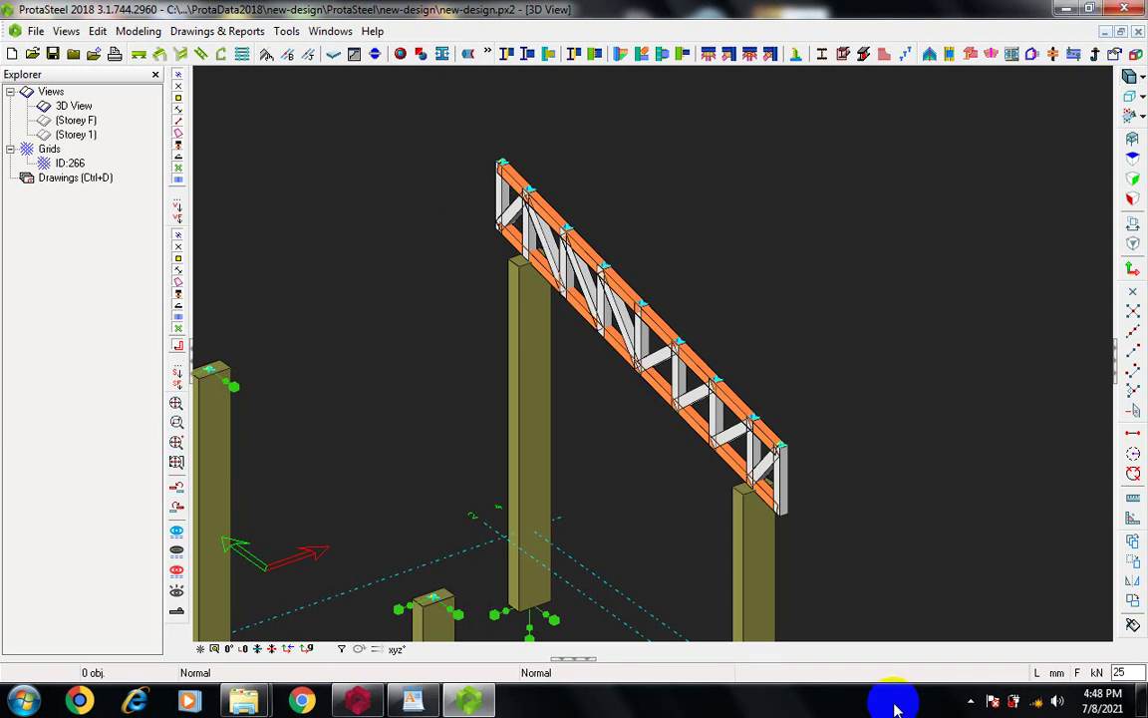
# - Show the hidden system tray icons
pyautogui.click(971, 700)
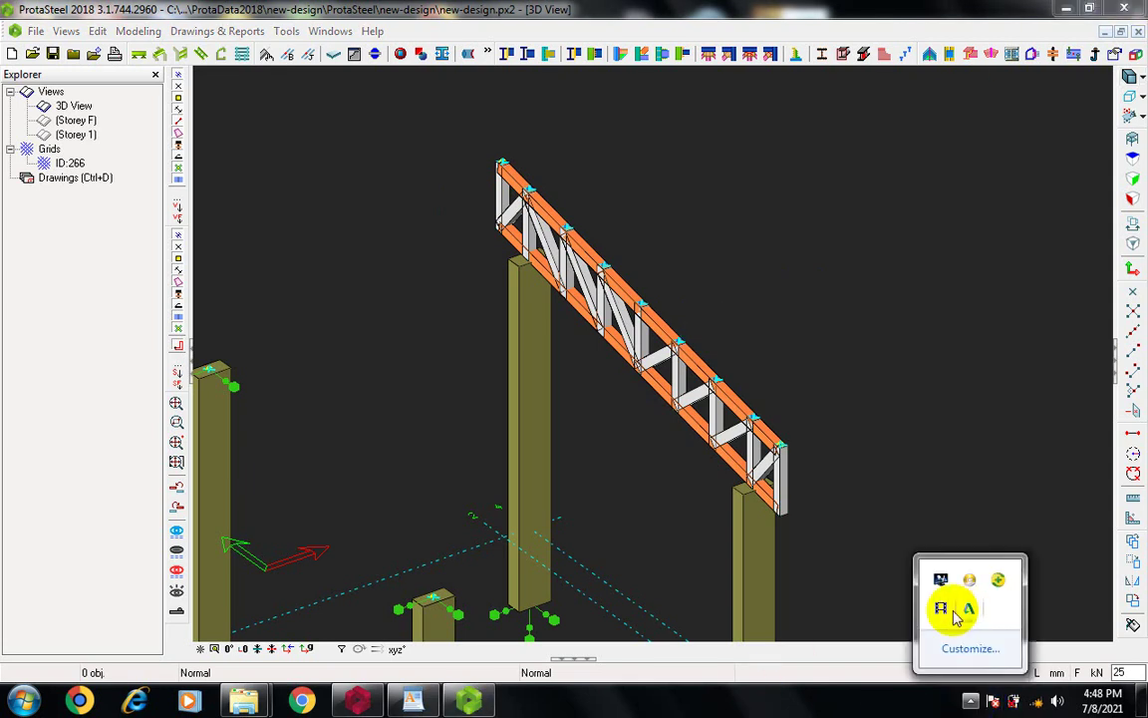